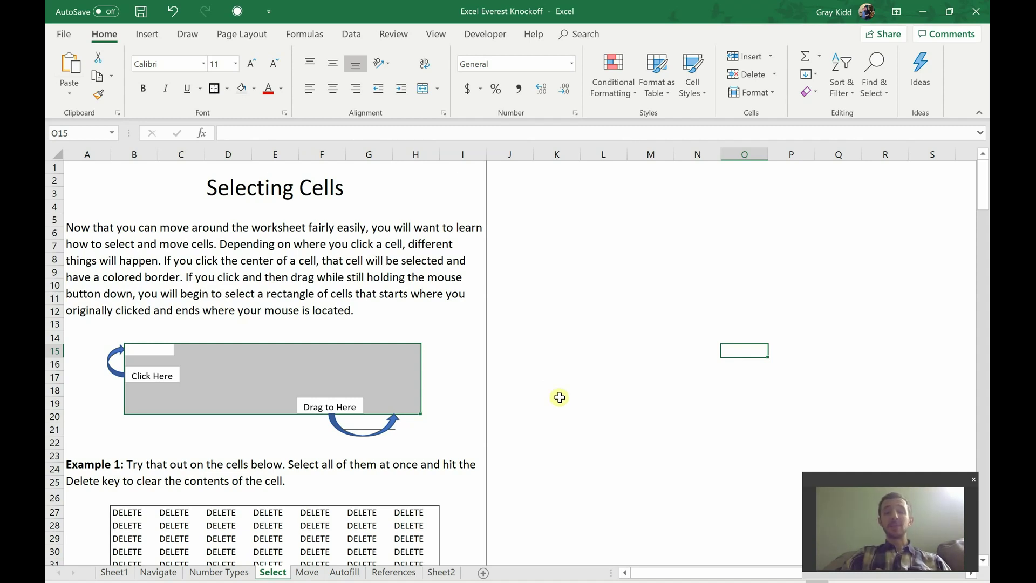
Practice selecting several blocks of empty cells, including a range stretched from K5.
{"action": "left_click_drag", "start_coordinate": [536, 248], "coordinate": [836, 364]}
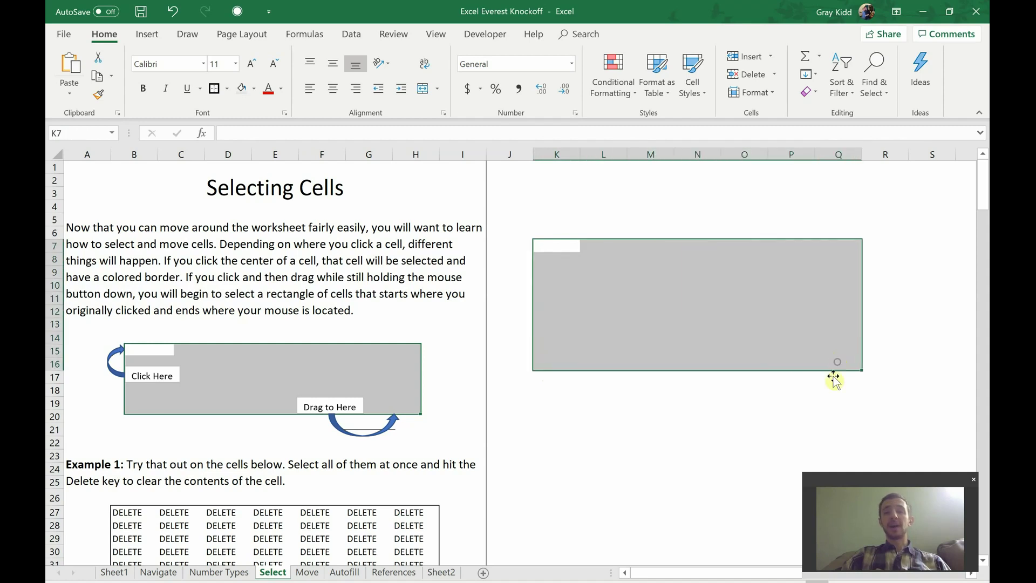
{"action": "left_click", "coordinate": [628, 194]}
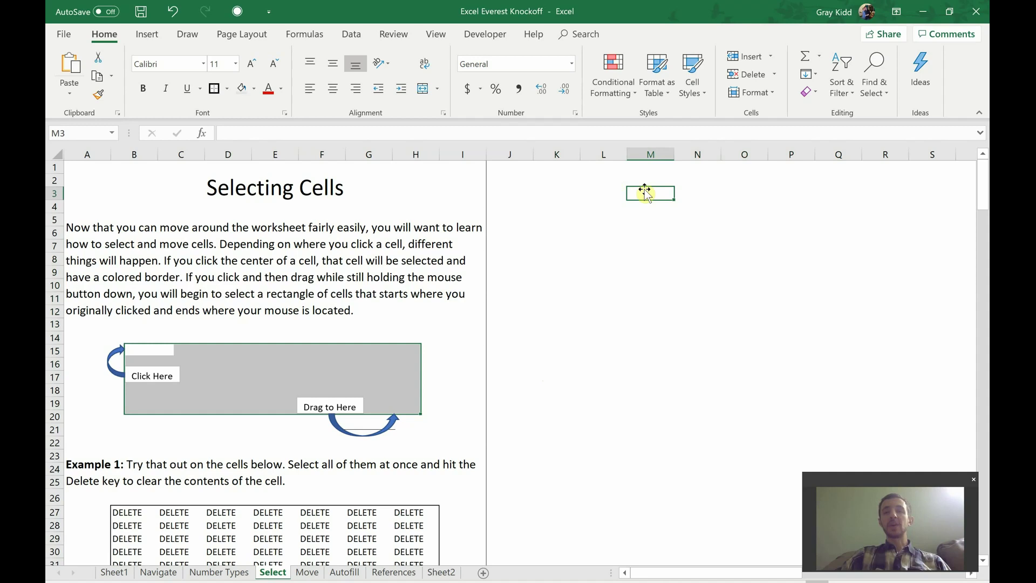
{"action": "left_click_drag", "start_coordinate": [536, 258], "coordinate": [830, 423]}
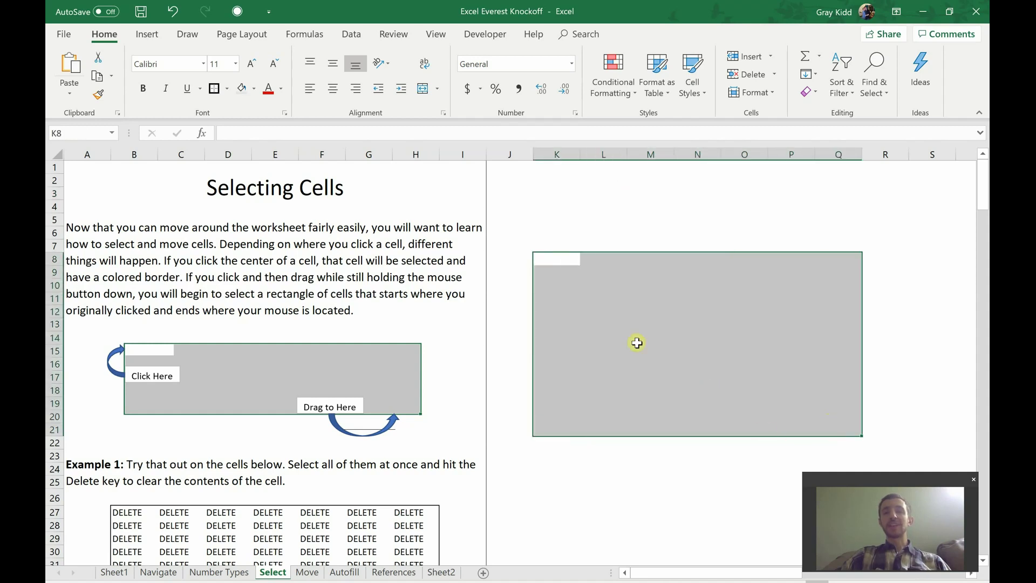
{"action": "left_click", "coordinate": [550, 222]}
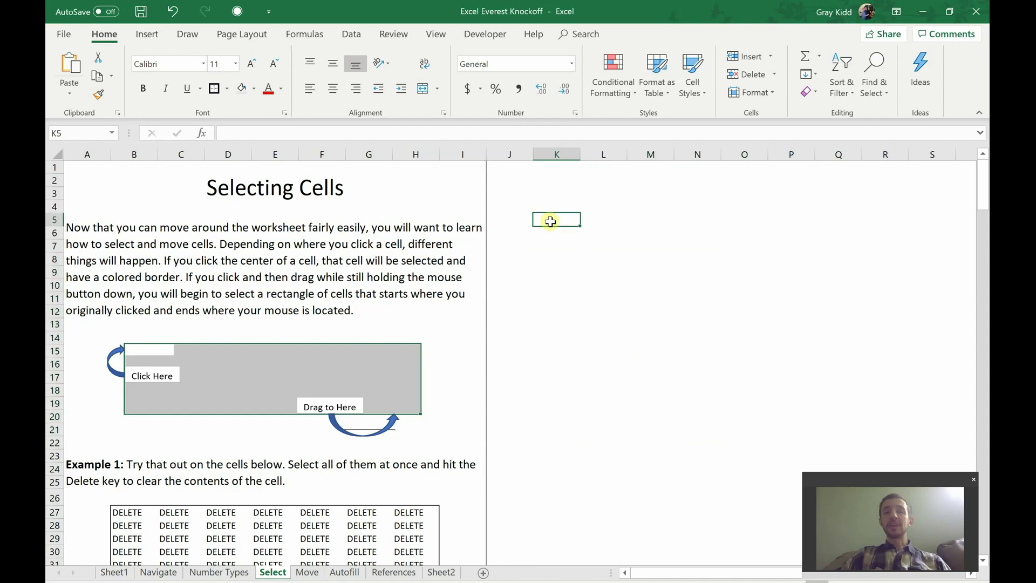
{"action": "left_click_drag", "start_coordinate": [550, 221], "coordinate": [749, 387]}
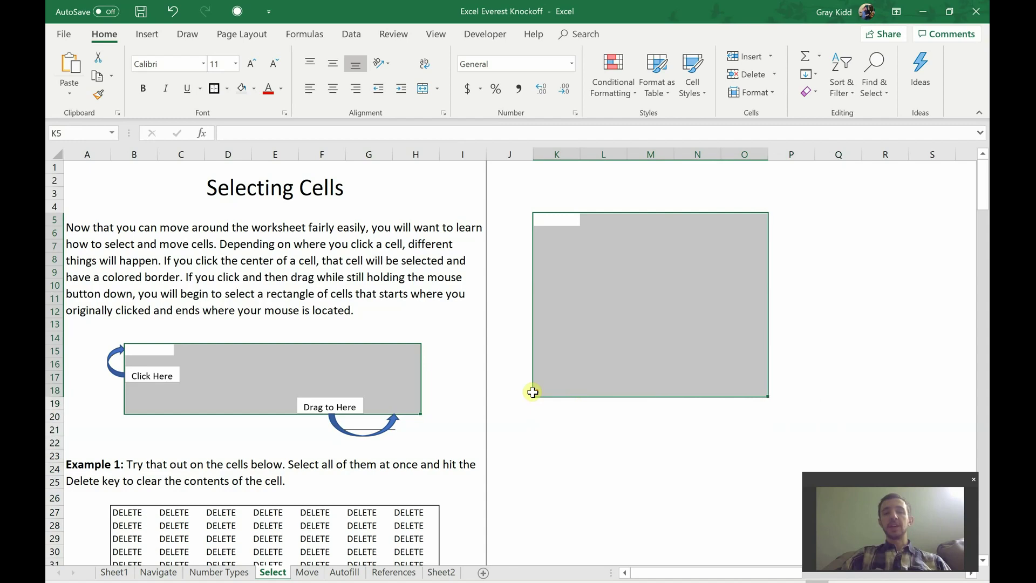
Clear Example 1's DELETE grid B27:H40 to earn GOOD!, then undo to restore it.
{"action": "scroll", "coordinate": [533, 393], "scroll_direction": "down", "scroll_amount": 4}
{"action": "scroll", "coordinate": [533, 392], "scroll_direction": "down", "scroll_amount": 2}
{"action": "scroll", "coordinate": [535, 385], "scroll_direction": "down", "scroll_amount": 1}
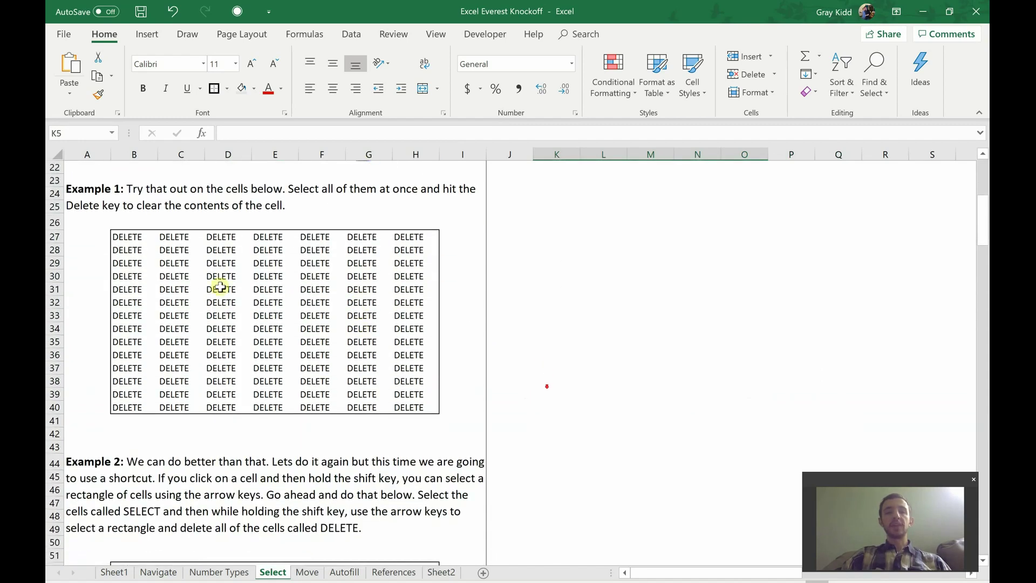
{"action": "left_click_drag", "start_coordinate": [124, 236], "coordinate": [440, 415]}
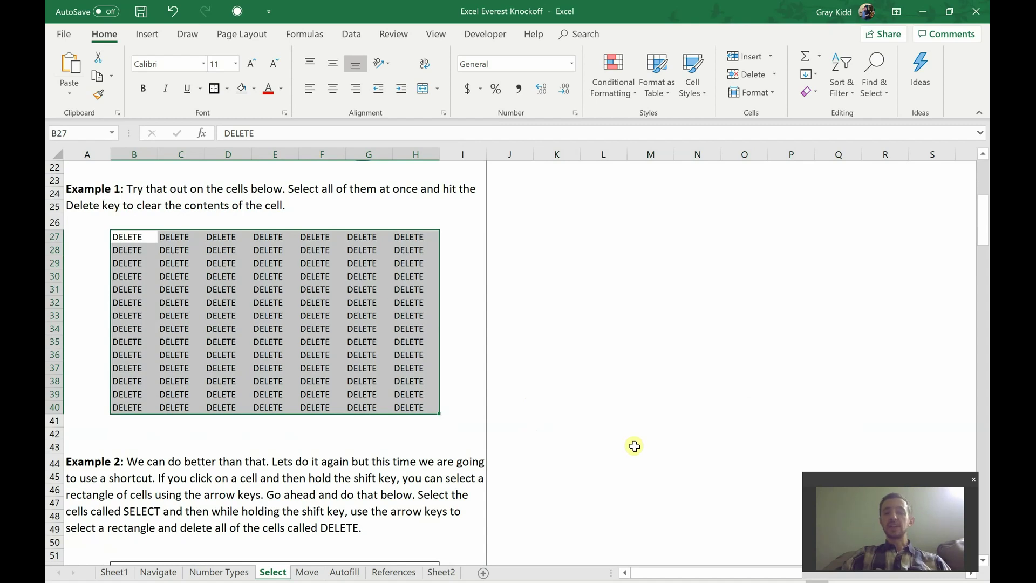
{"action": "key", "text": "Delete"}
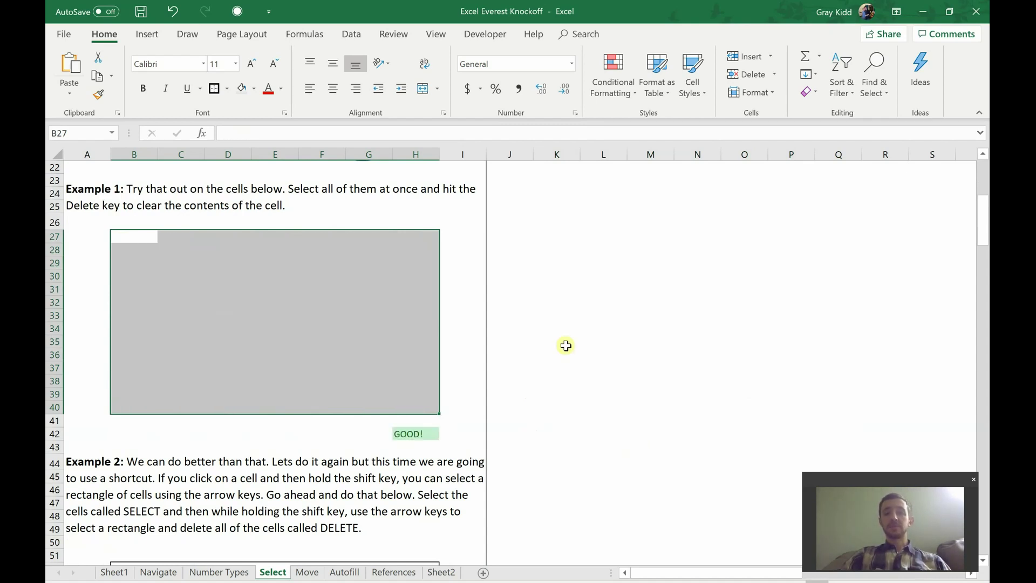
{"action": "scroll", "coordinate": [565, 345], "scroll_direction": "down", "scroll_amount": 1}
{"action": "scroll", "coordinate": [566, 345], "scroll_direction": "up", "scroll_amount": 3}
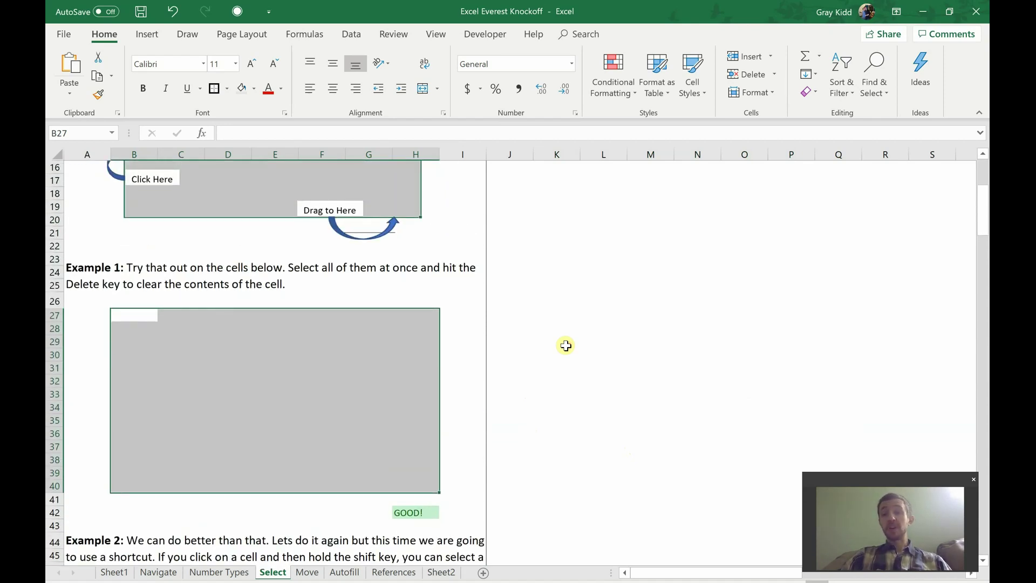
{"action": "key", "text": "ctrl+z"}
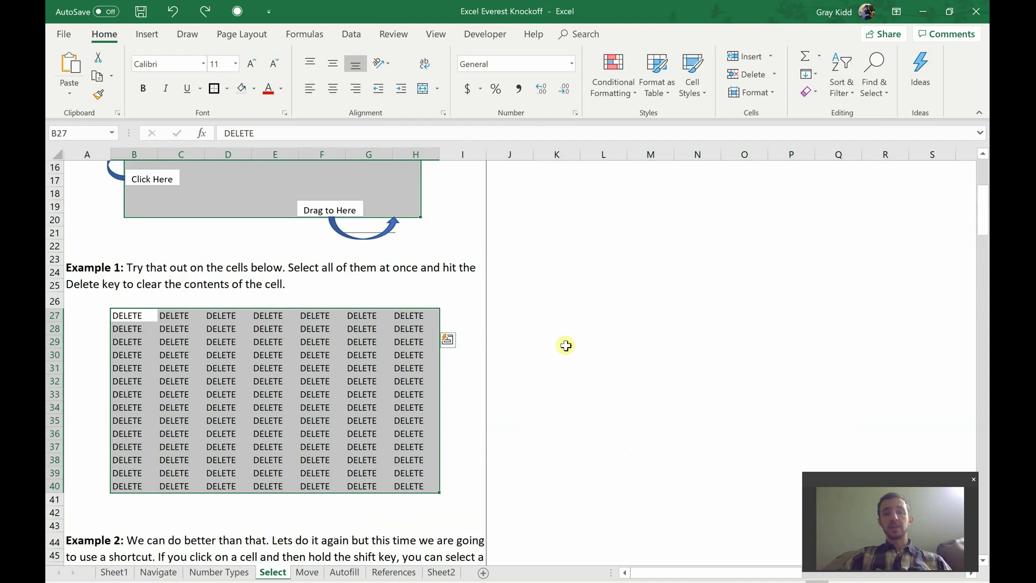
At Example 2, try selecting the KEEP column and part of the first DELETE block.
{"action": "scroll", "coordinate": [565, 345], "scroll_direction": "down", "scroll_amount": 4}
{"action": "scroll", "coordinate": [565, 345], "scroll_direction": "down", "scroll_amount": 4}
{"action": "scroll", "coordinate": [565, 345], "scroll_direction": "down", "scroll_amount": 1}
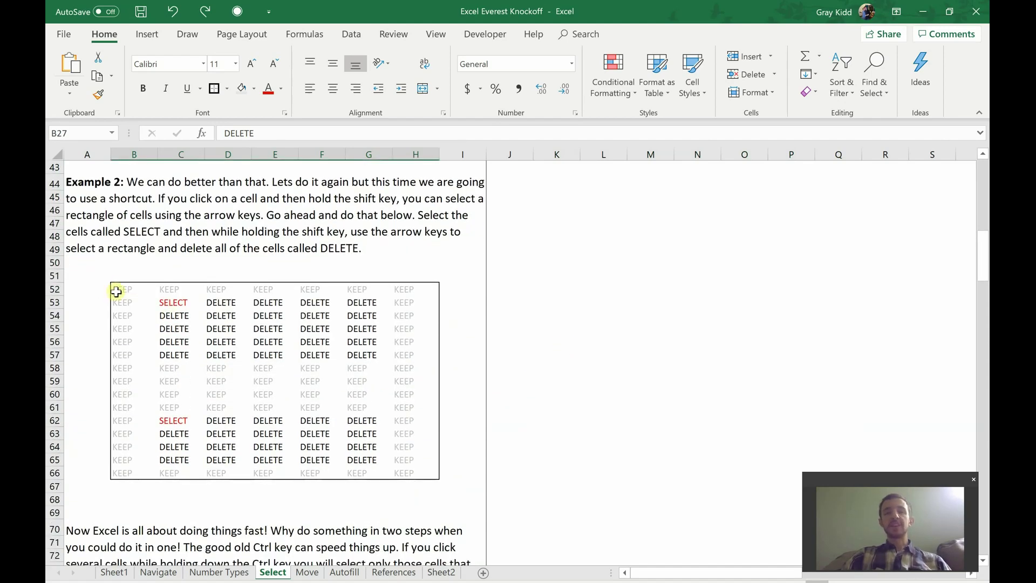
{"action": "left_click_drag", "start_coordinate": [116, 290], "coordinate": [123, 473]}
{"action": "left_click", "coordinate": [423, 398]}
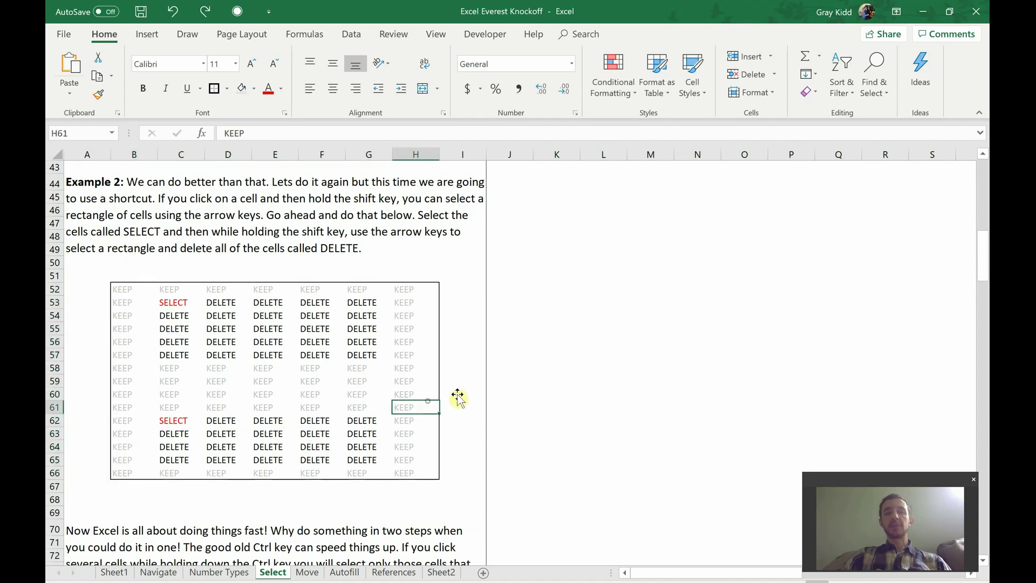
{"action": "left_click_drag", "start_coordinate": [171, 300], "coordinate": [358, 363]}
Practice growing and shrinking a selection from C53 with Shift+arrow keys.
{"action": "left_click", "coordinate": [173, 301]}
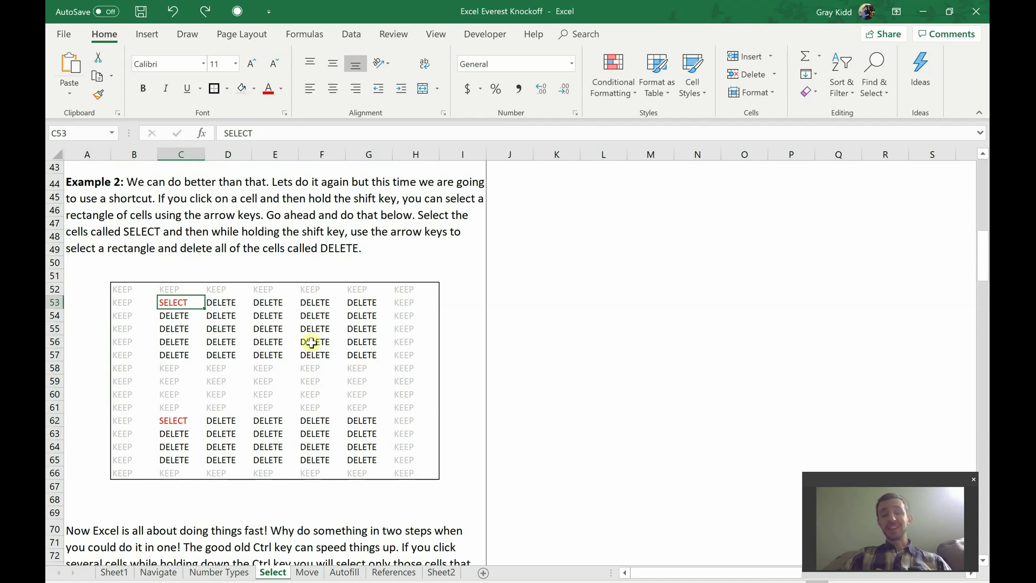
{"action": "key", "text": "shift+Down"}
{"action": "key", "text": "shift+Down"}
{"action": "key", "text": "shift+Down"}
{"action": "key", "text": "shift+Down"}
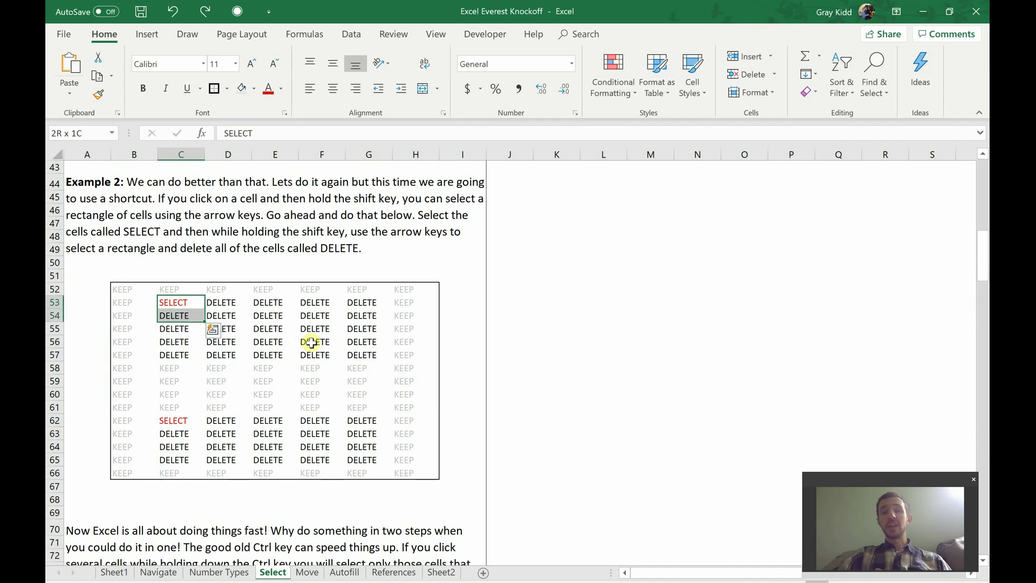
{"action": "key", "text": "shift+Right"}
{"action": "key", "text": "shift+Right"}
{"action": "key", "text": "shift+Right"}
{"action": "key", "text": "shift+Right"}
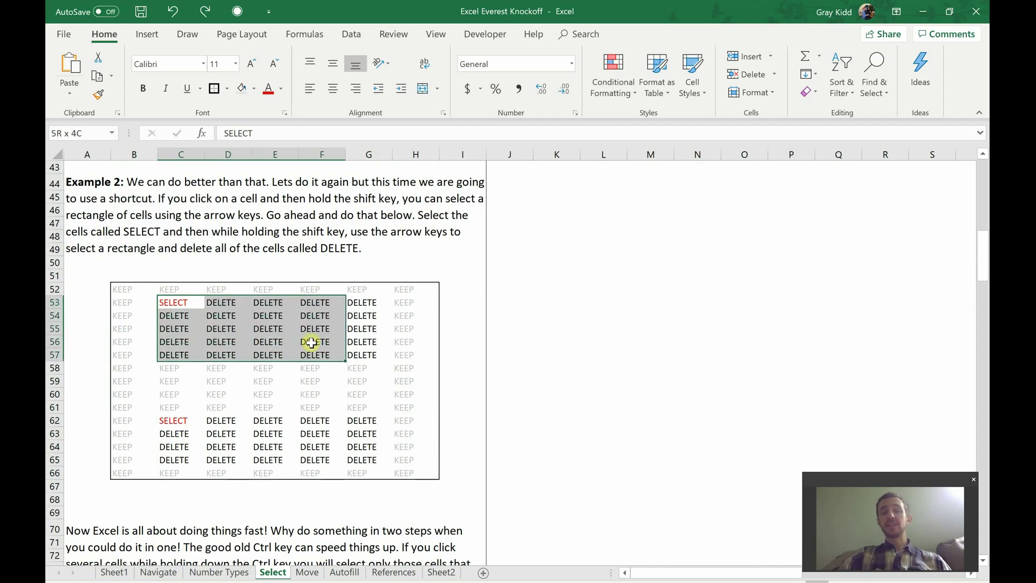
{"action": "key", "text": "shift+Left"}
{"action": "key", "text": "shift+Left"}
{"action": "key", "text": "shift+Right"}
{"action": "key", "text": "shift+Right"}
{"action": "key", "text": "shift+Down"}
{"action": "key", "text": "shift+Down"}
{"action": "key", "text": "shift+Down"}
{"action": "key", "text": "shift+Down"}
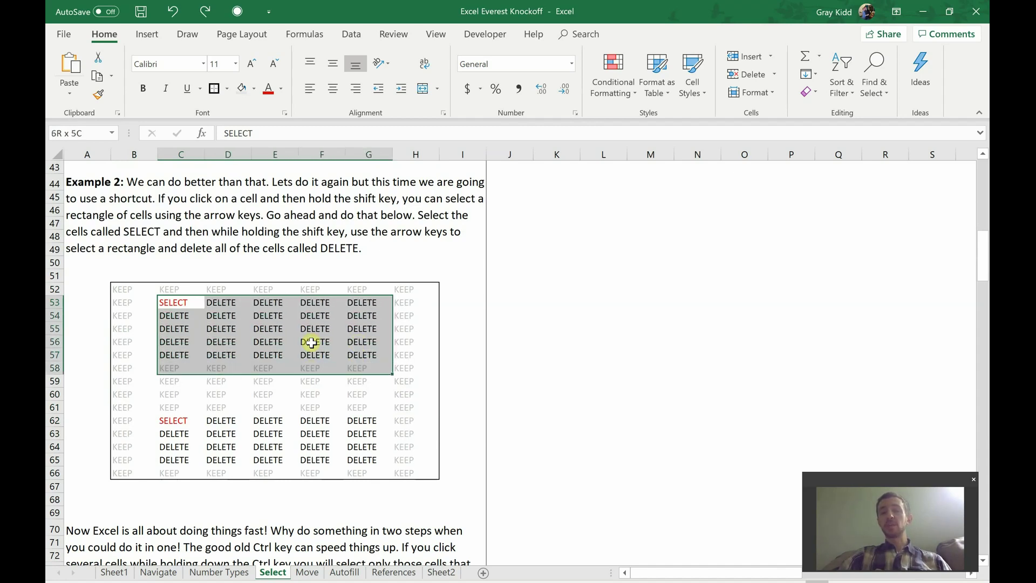
{"action": "key", "text": "shift+Right"}
{"action": "key", "text": "shift+Left"}
{"action": "key", "text": "shift+Left"}
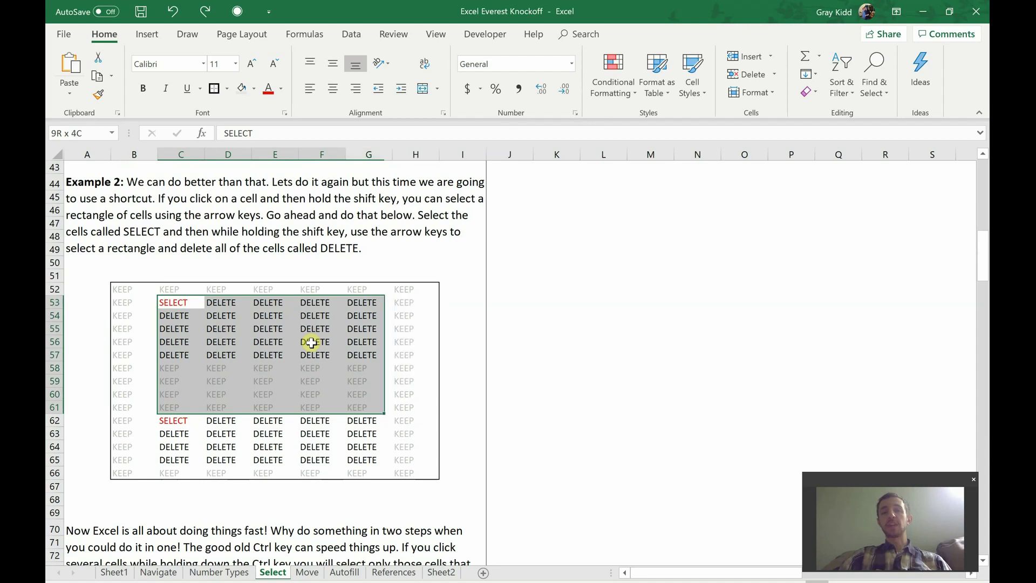
{"action": "key", "text": "shift+Up"}
{"action": "key", "text": "shift+Up"}
{"action": "key", "text": "shift+Up"}
{"action": "key", "text": "shift+Up"}
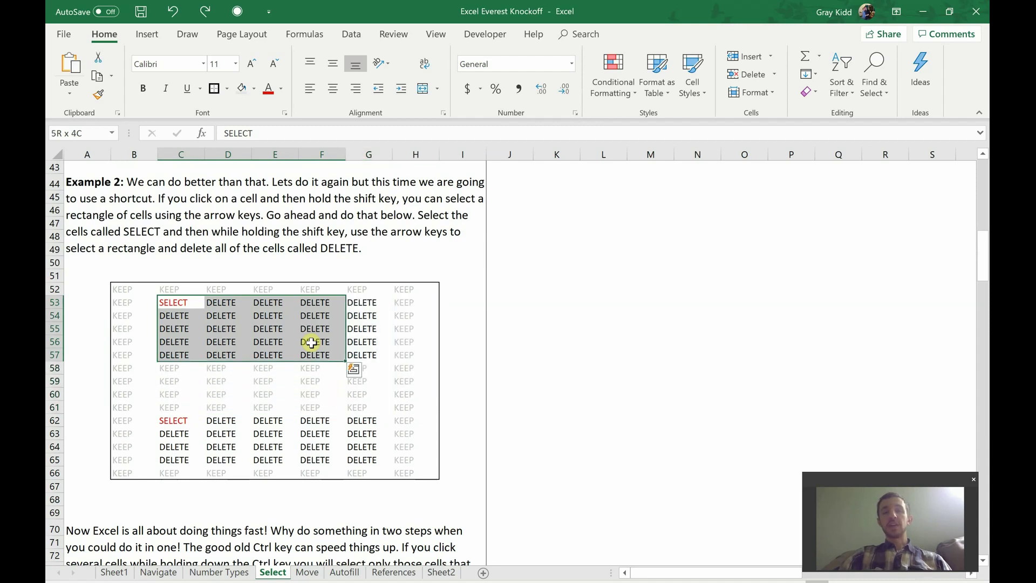
{"action": "key", "text": "Right"}
{"action": "key", "text": "Left"}
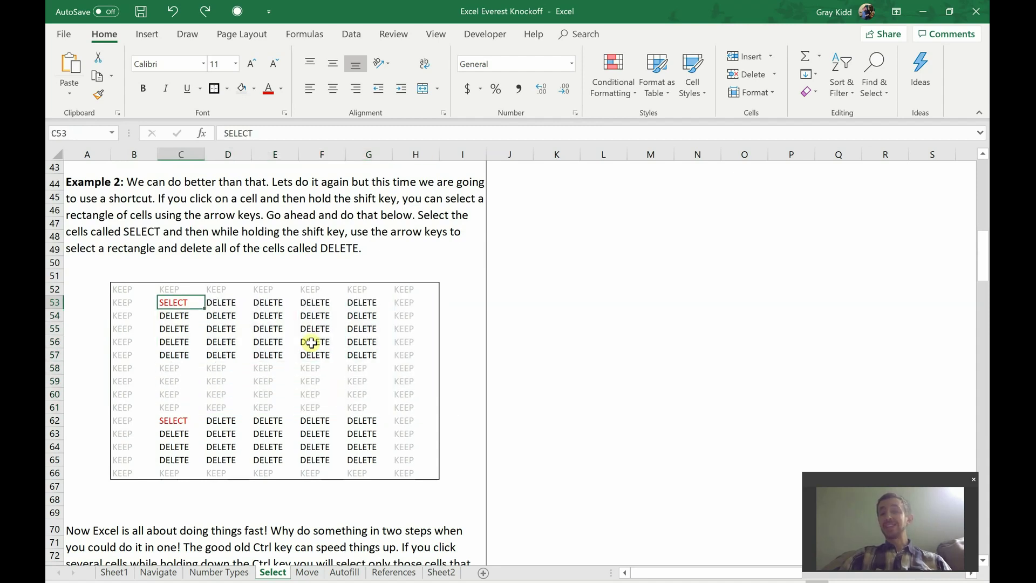
{"action": "key", "text": "Right"}
{"action": "key", "text": "Left"}
Select C53:G57 with Shift+arrows and clear the first DELETE block.
{"action": "key", "text": "shift+Down"}
{"action": "key", "text": "shift+Down"}
{"action": "key", "text": "shift+Down"}
{"action": "key", "text": "shift+Down"}
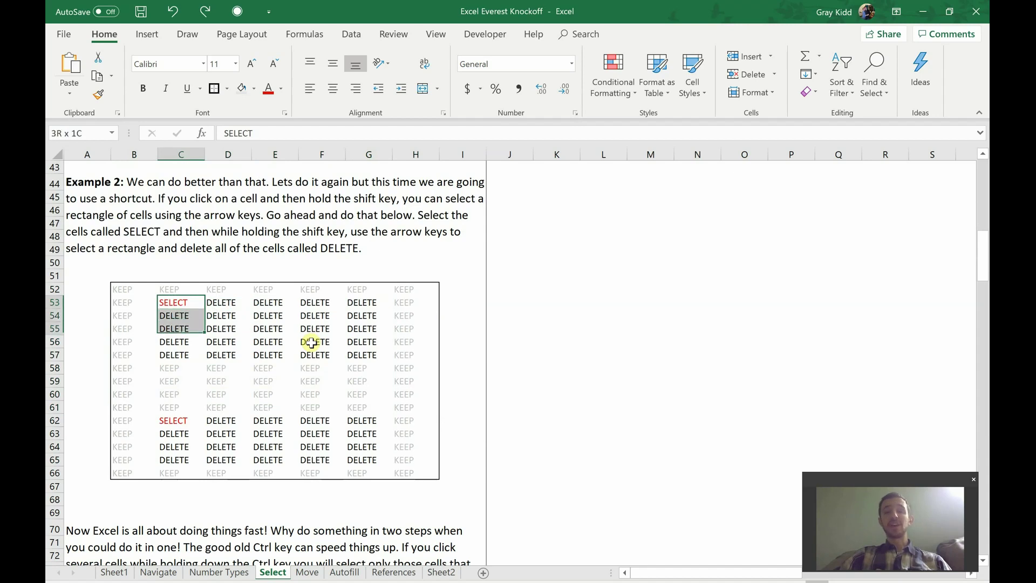
{"action": "key", "text": "shift+Right"}
{"action": "key", "text": "shift+Right"}
{"action": "key", "text": "shift+Right"}
{"action": "key", "text": "shift+Right"}
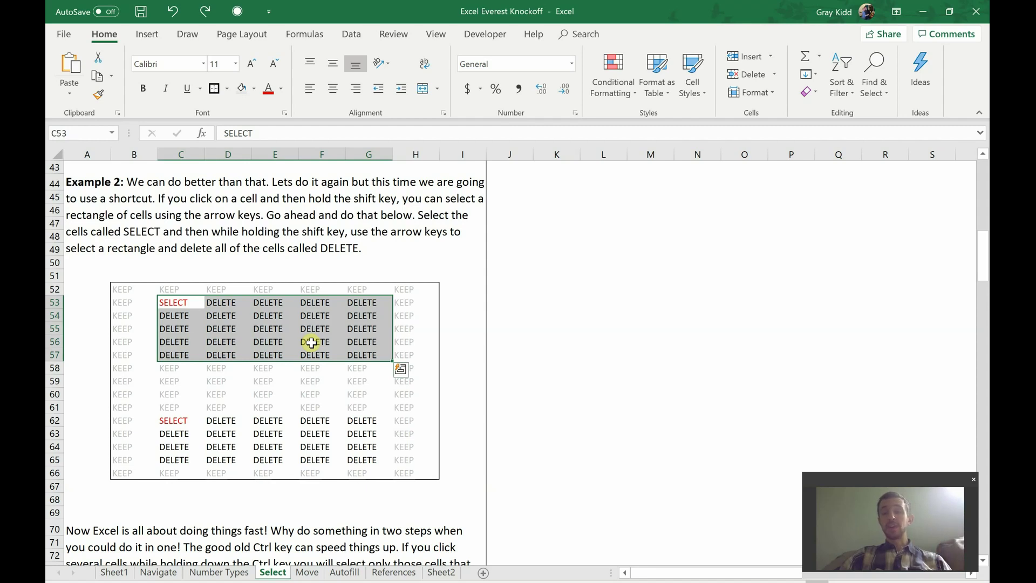
{"action": "key", "text": "shift+Right"}
{"action": "key", "text": "shift+Left"}
{"action": "key", "text": "shift+Left"}
{"action": "key", "text": "shift+Right"}
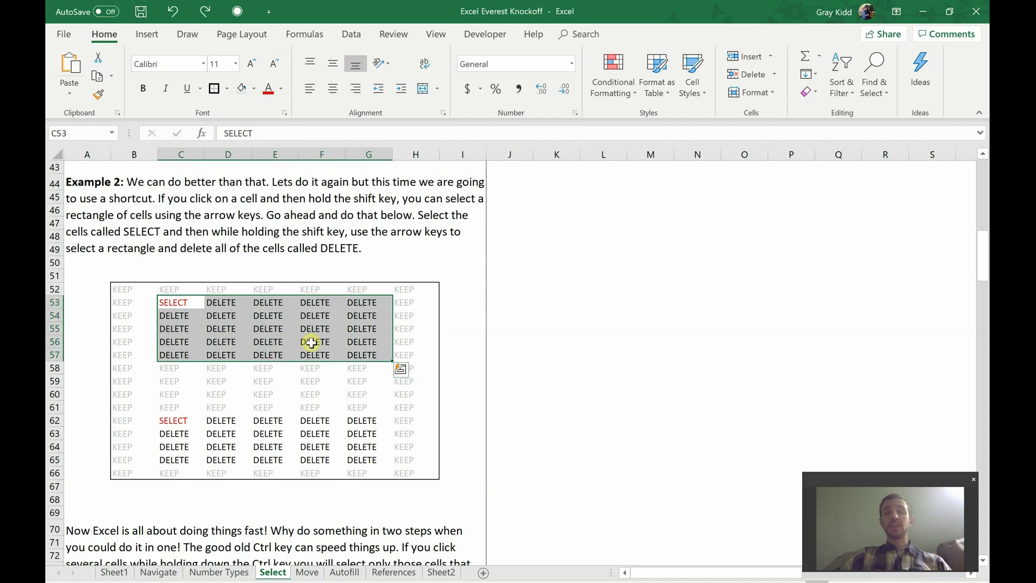
{"action": "key", "text": "Delete"}
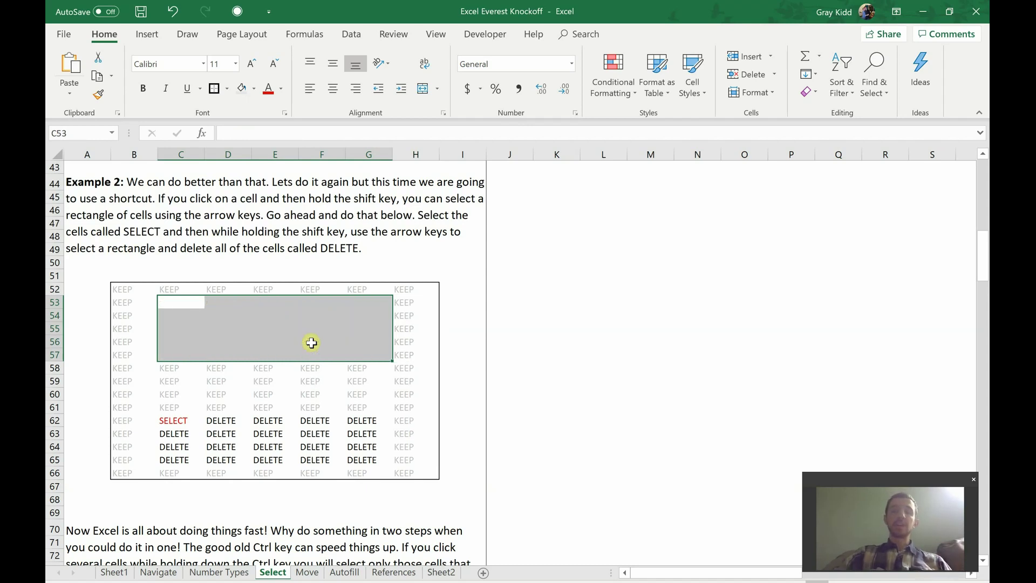
Clear the second DELETE block C62:G65, then undo to restore the grid and select J64.
{"action": "left_click_drag", "start_coordinate": [178, 424], "coordinate": [361, 464]}
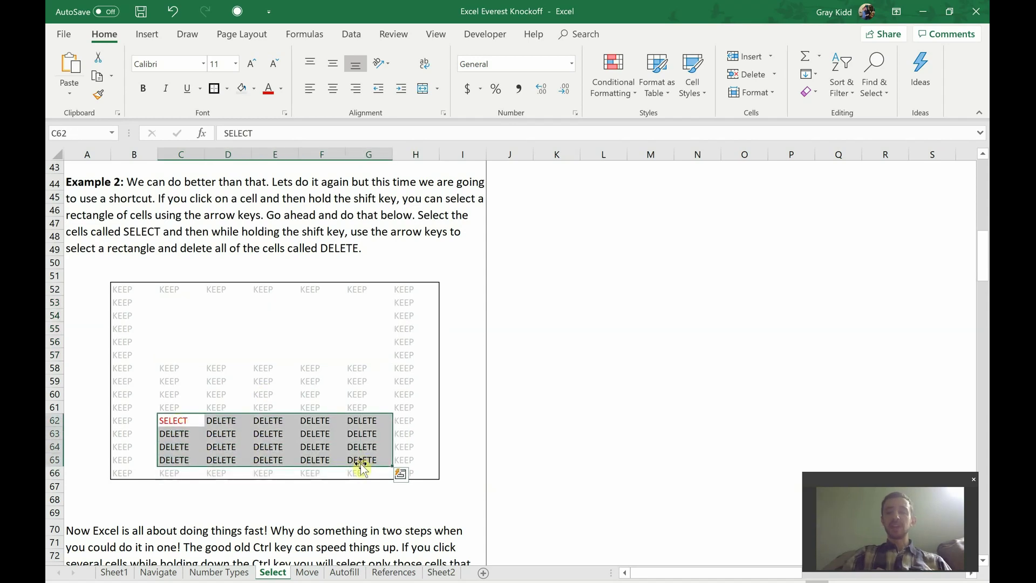
{"action": "key", "text": "Delete"}
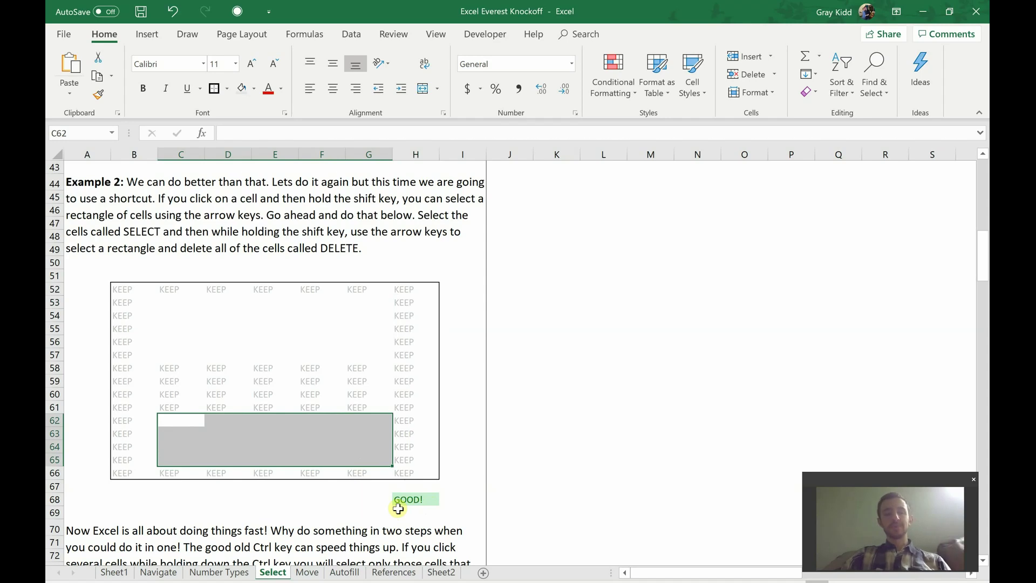
{"action": "key", "text": "ctrl+z"}
{"action": "key", "text": "ctrl+z"}
{"action": "left_click", "coordinate": [500, 452]}
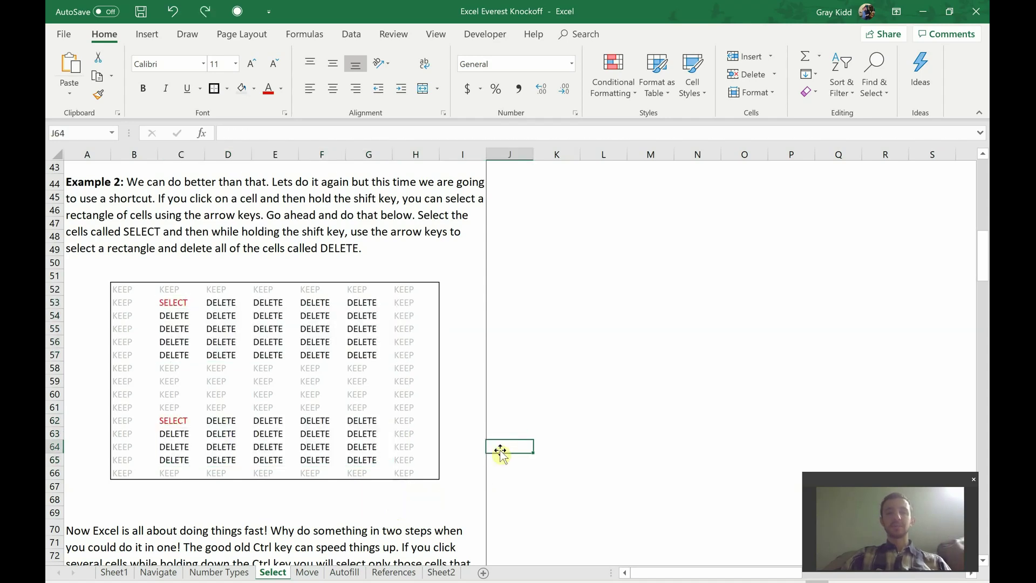
Ctrl-select the grey shape's four ranges and its single grey cells, ending with N78.
{"action": "scroll", "coordinate": [500, 452], "scroll_direction": "down", "scroll_amount": 7}
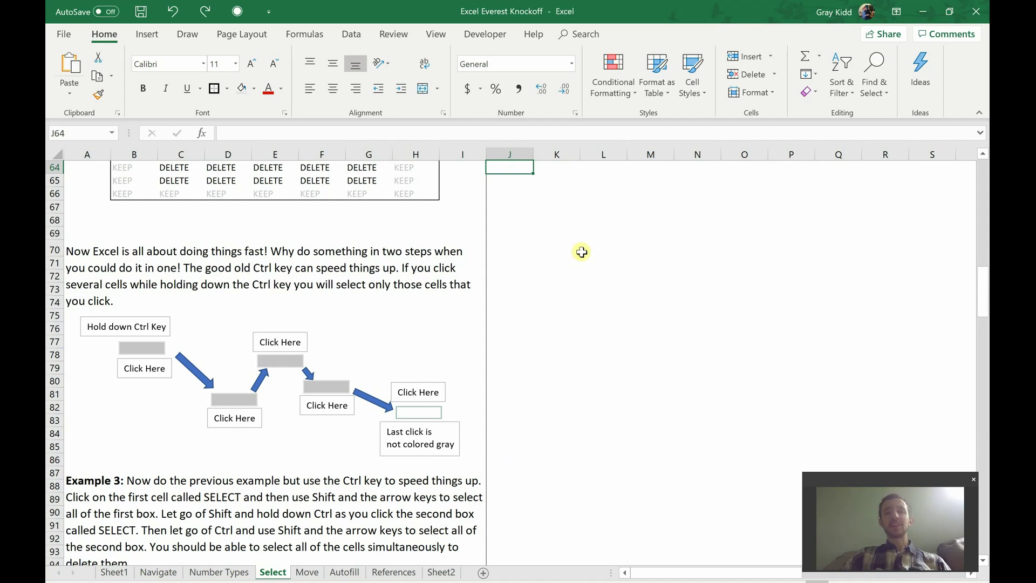
{"action": "left_click_drag", "start_coordinate": [582, 251], "coordinate": [659, 430]}
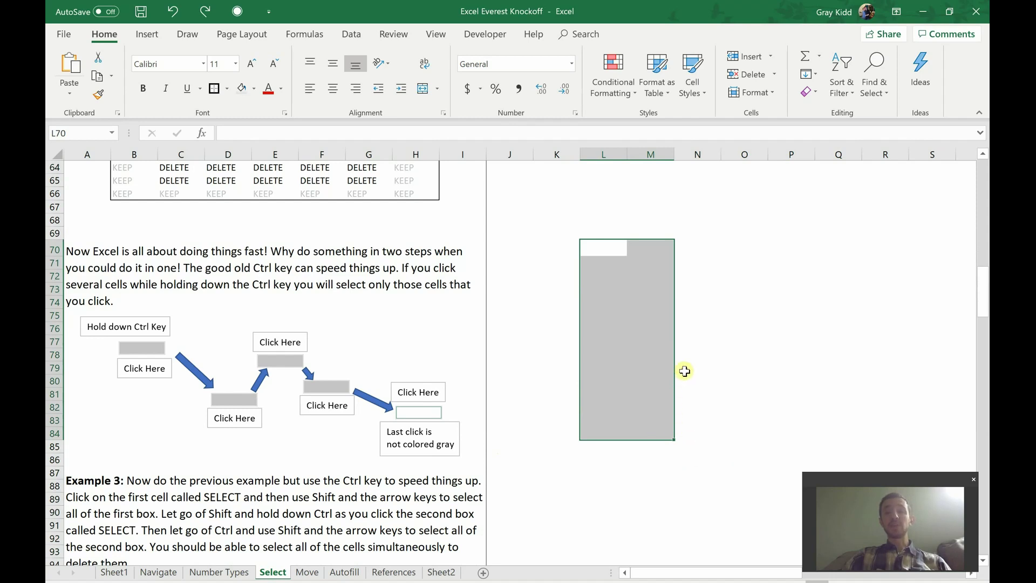
{"action": "left_click_drag", "start_coordinate": [684, 370], "coordinate": [847, 434]}
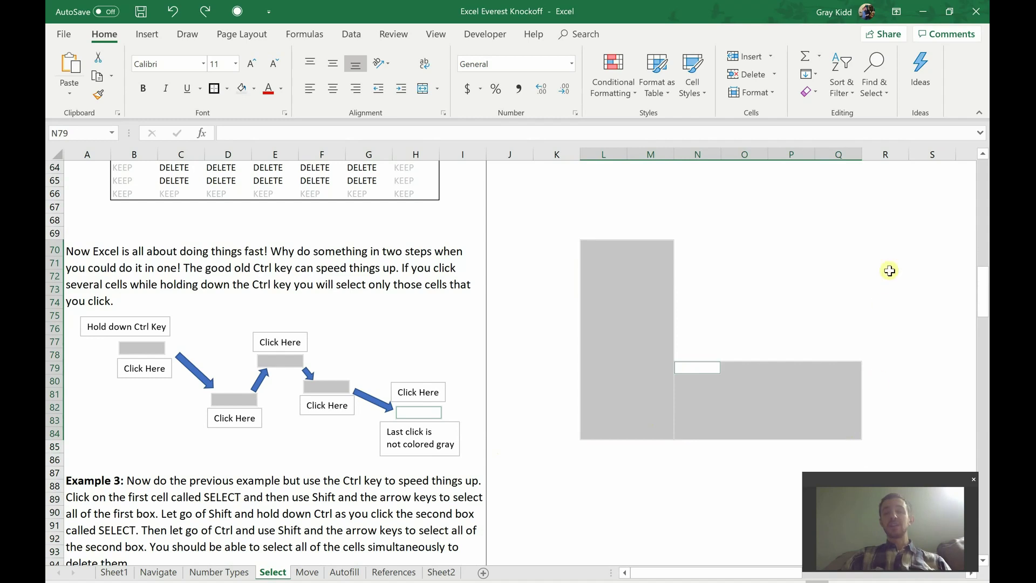
{"action": "left_click_drag", "start_coordinate": [874, 248], "coordinate": [926, 432]}
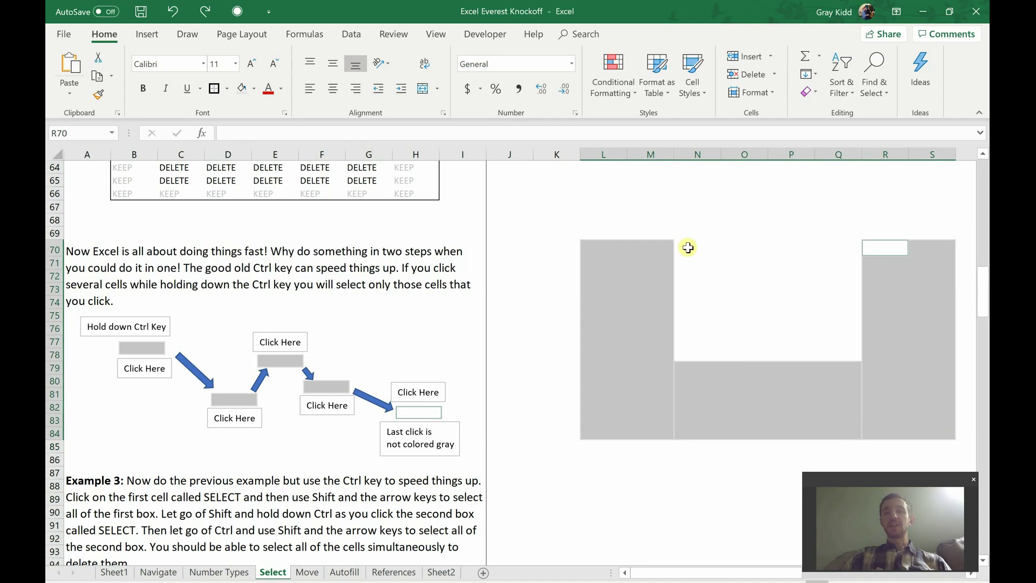
{"action": "left_click_drag", "start_coordinate": [687, 245], "coordinate": [846, 294]}
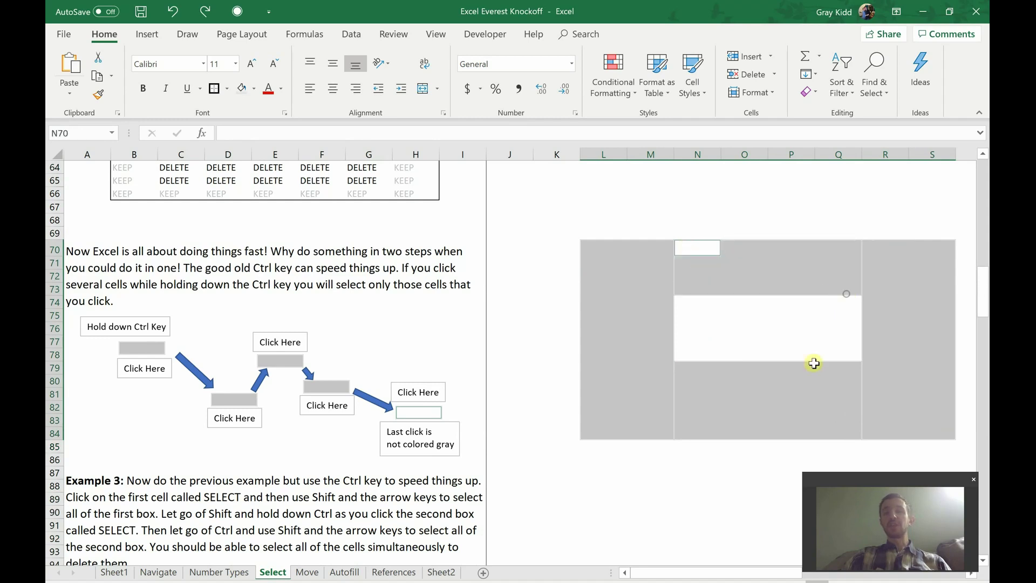
{"action": "left_click", "coordinate": [747, 318], "text": "ctrl"}
{"action": "left_click", "coordinate": [793, 339], "text": "ctrl"}
{"action": "left_click", "coordinate": [811, 313], "text": "ctrl"}
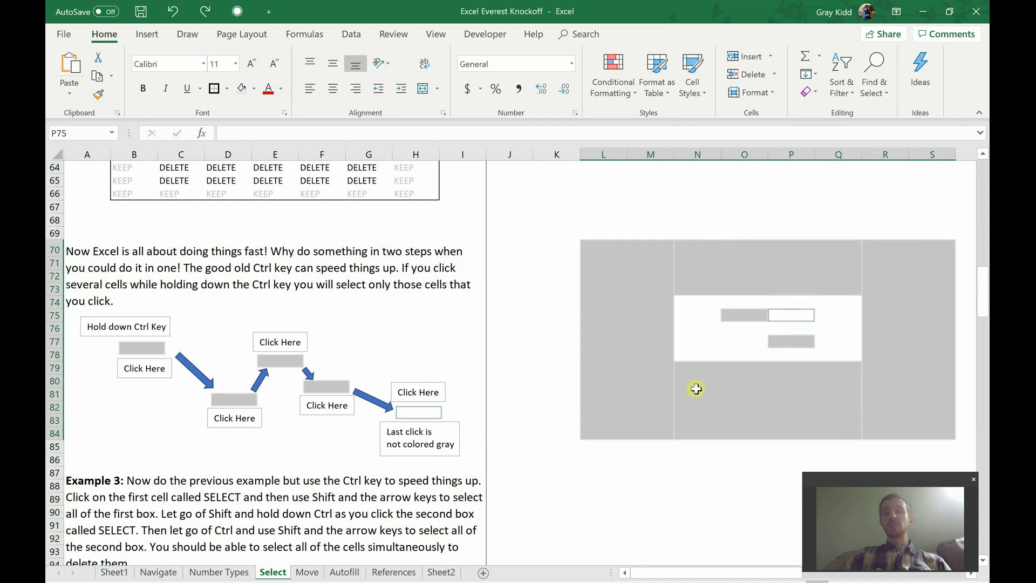
{"action": "left_click", "coordinate": [687, 354], "text": "ctrl"}
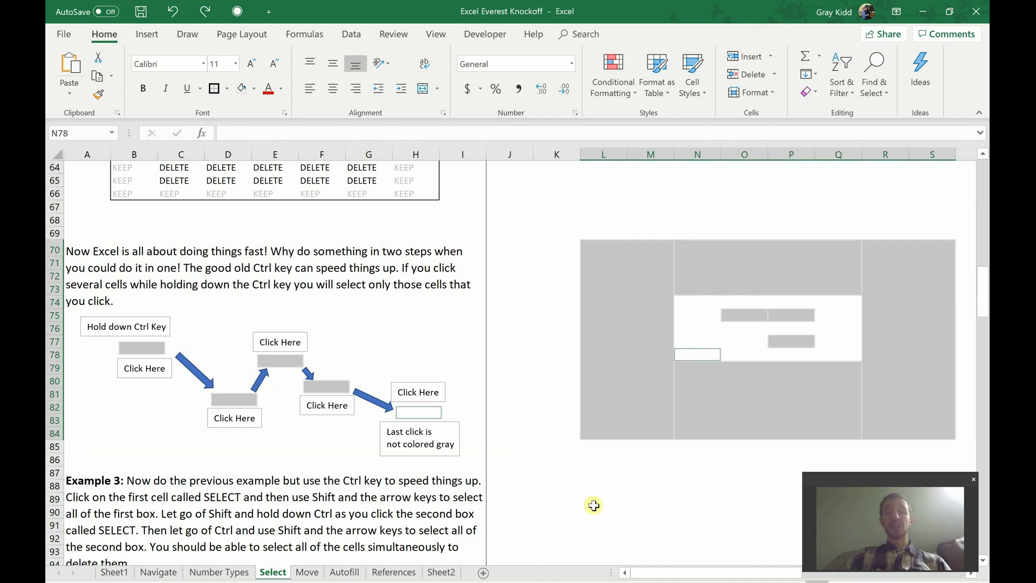
Select C97:G101 from C97 and test Ctrl+Down/Ctrl+Up jumps along column C.
{"action": "scroll", "coordinate": [486, 465], "scroll_direction": "down", "scroll_amount": 4}
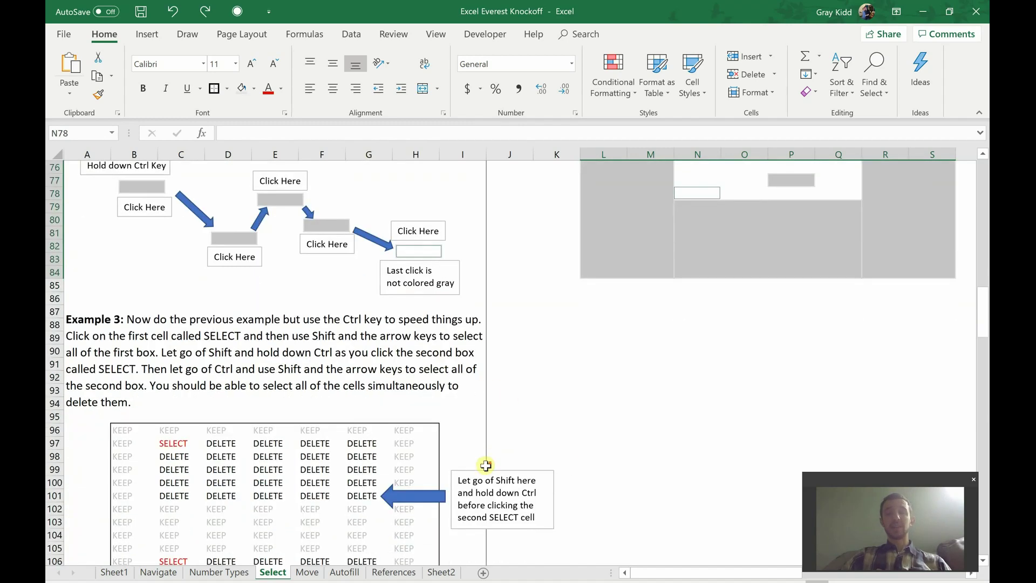
{"action": "scroll", "coordinate": [486, 465], "scroll_direction": "down", "scroll_amount": 4}
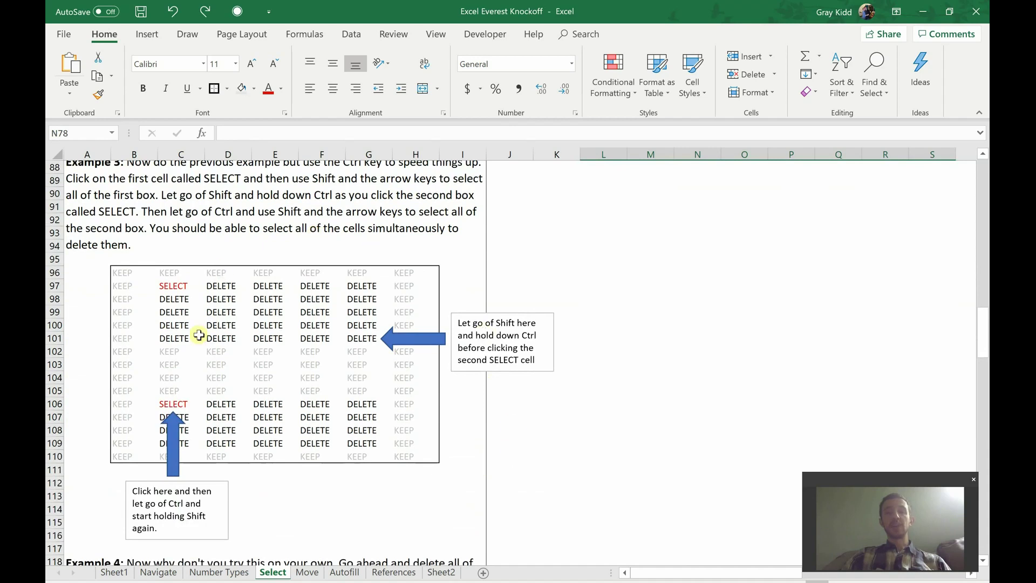
{"action": "left_click", "coordinate": [179, 288]}
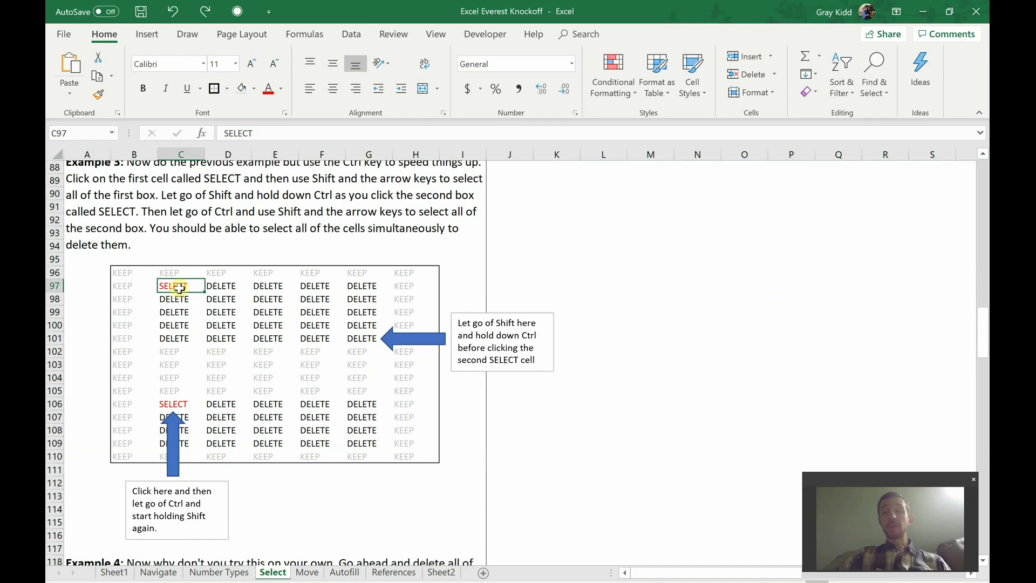
{"action": "key", "text": "shift+Down"}
{"action": "key", "text": "shift+Down"}
{"action": "key", "text": "shift+Down"}
{"action": "key", "text": "shift+Down"}
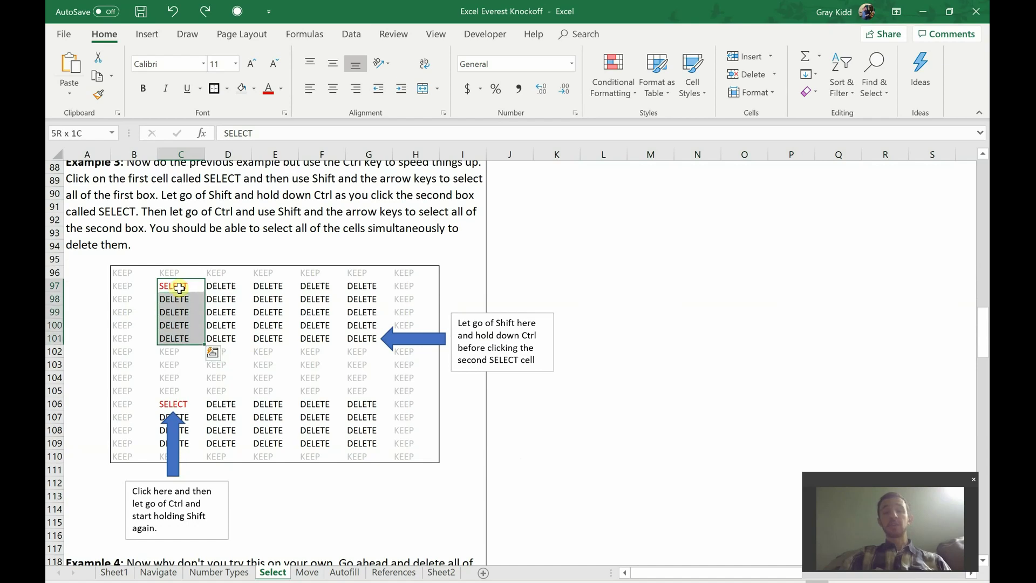
{"action": "key", "text": "shift+Right"}
{"action": "key", "text": "shift+Right"}
{"action": "key", "text": "shift+Right"}
{"action": "key", "text": "shift+Right"}
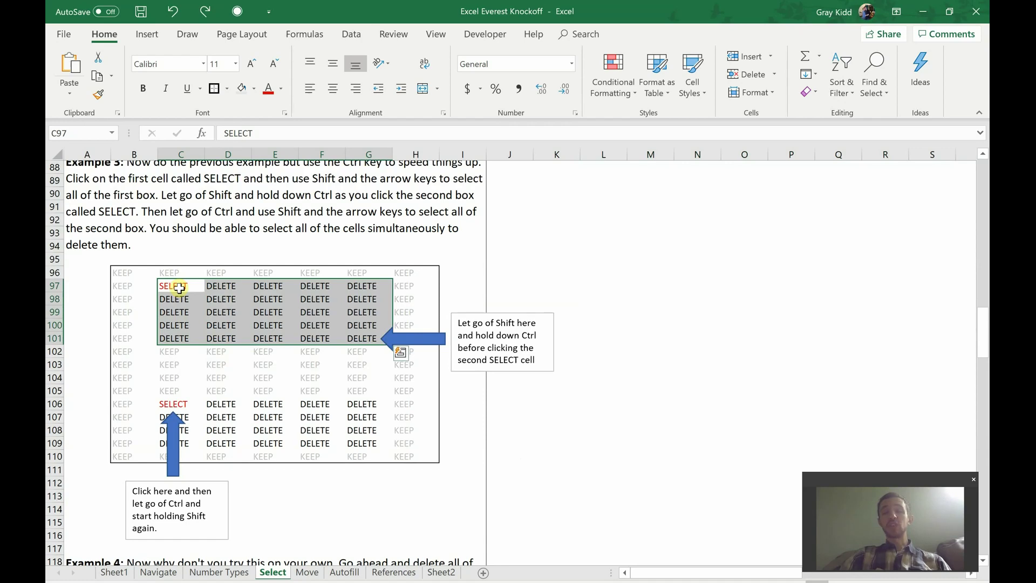
{"action": "key", "text": "ctrl+Down"}
{"action": "key", "text": "ctrl+Up"}
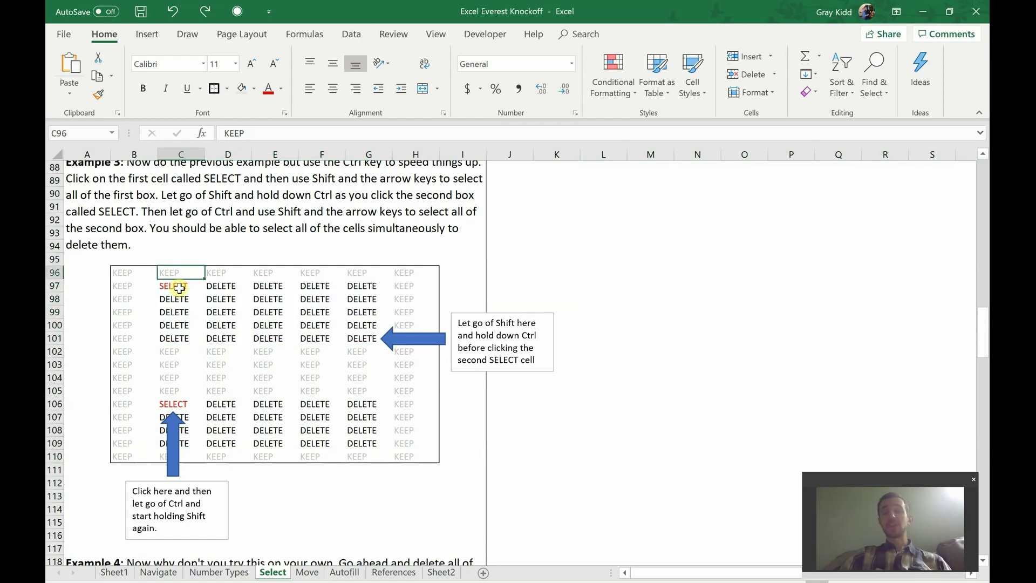
{"action": "key", "text": "ctrl+Down"}
{"action": "key", "text": "ctrl+Up"}
Select C97:G101 plus C106:G109, delete both blocks, then undo and deselect.
{"action": "left_click", "coordinate": [180, 287]}
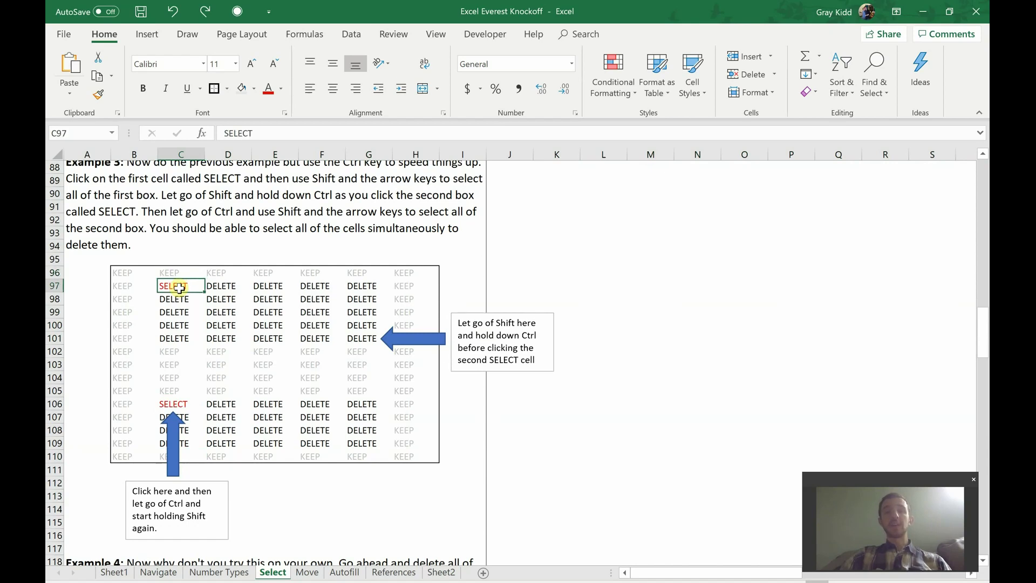
{"action": "key", "text": "shift+Down"}
{"action": "key", "text": "shift+Down"}
{"action": "key", "text": "shift+Down"}
{"action": "key", "text": "shift+Down"}
{"action": "key", "text": "shift+Right"}
{"action": "key", "text": "shift+Right"}
{"action": "key", "text": "shift+Right"}
{"action": "key", "text": "shift+Right"}
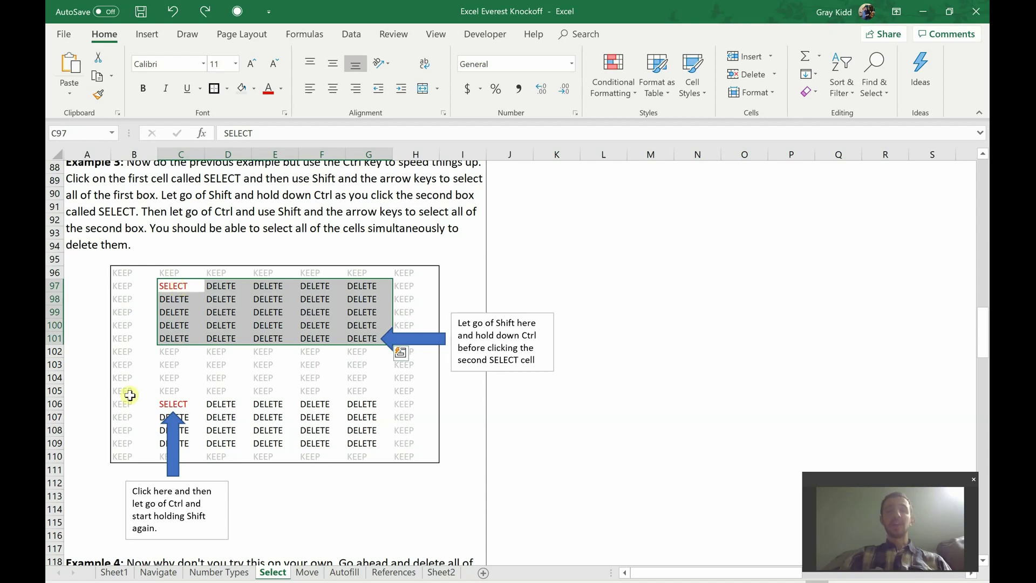
{"action": "left_click", "coordinate": [167, 406], "text": "ctrl"}
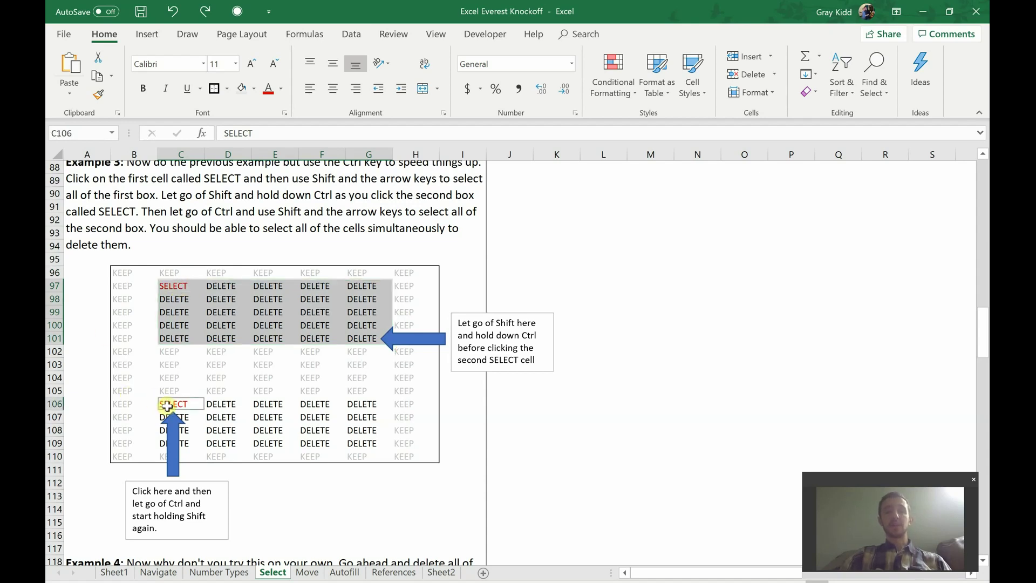
{"action": "key", "text": "shift+Down"}
{"action": "key", "text": "shift+Down"}
{"action": "key", "text": "shift+Down"}
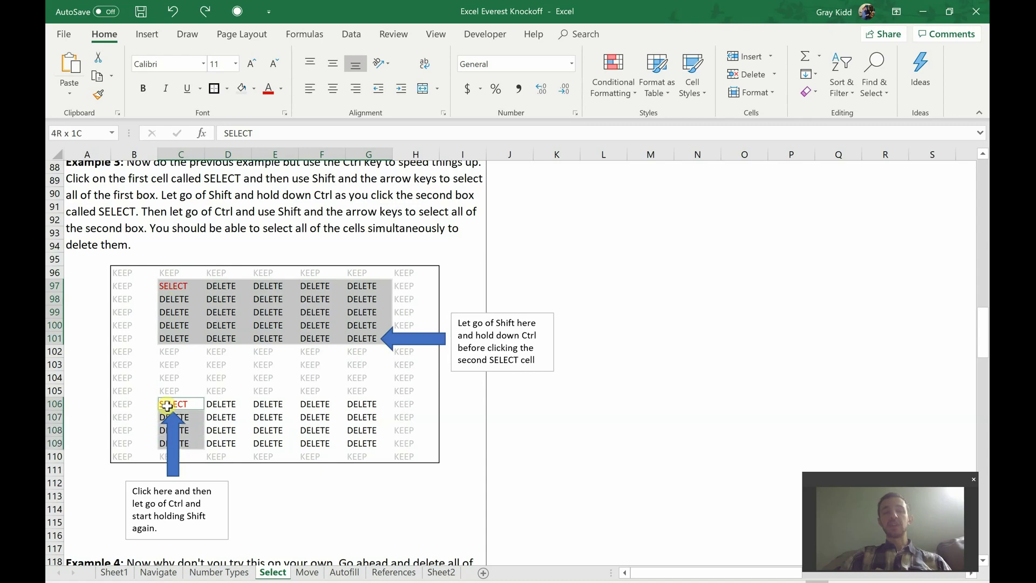
{"action": "key", "text": "shift+Right"}
{"action": "key", "text": "shift+Right"}
{"action": "key", "text": "shift+Right"}
{"action": "key", "text": "shift+Right"}
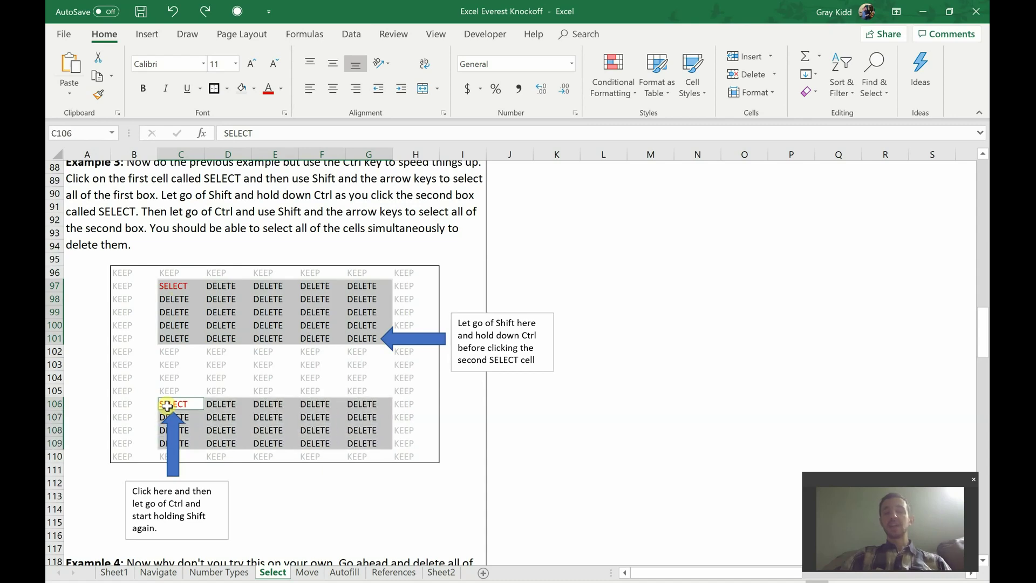
{"action": "key", "text": "Delete"}
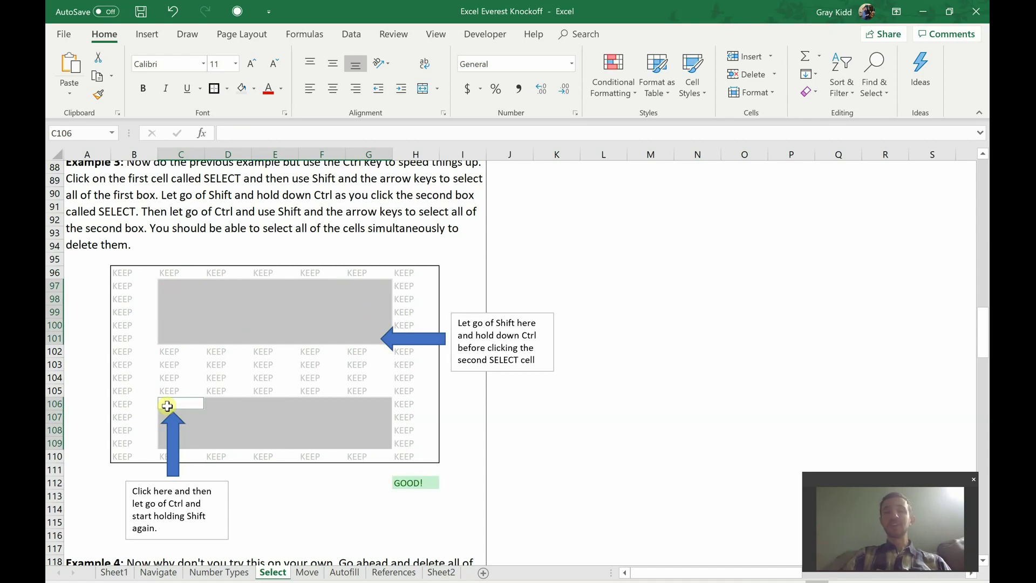
{"action": "key", "text": "ctrl+z"}
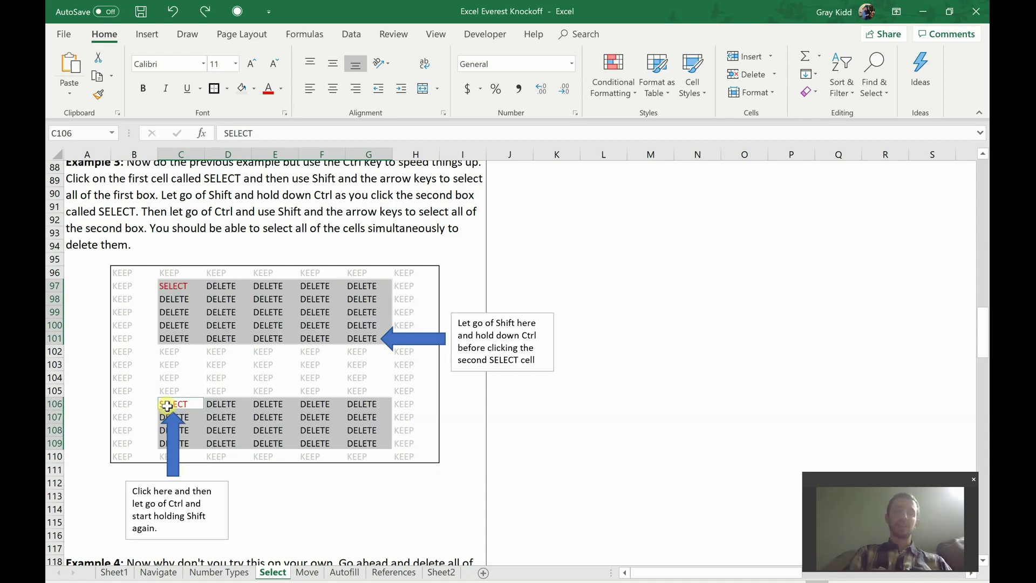
{"action": "left_click", "coordinate": [549, 422]}
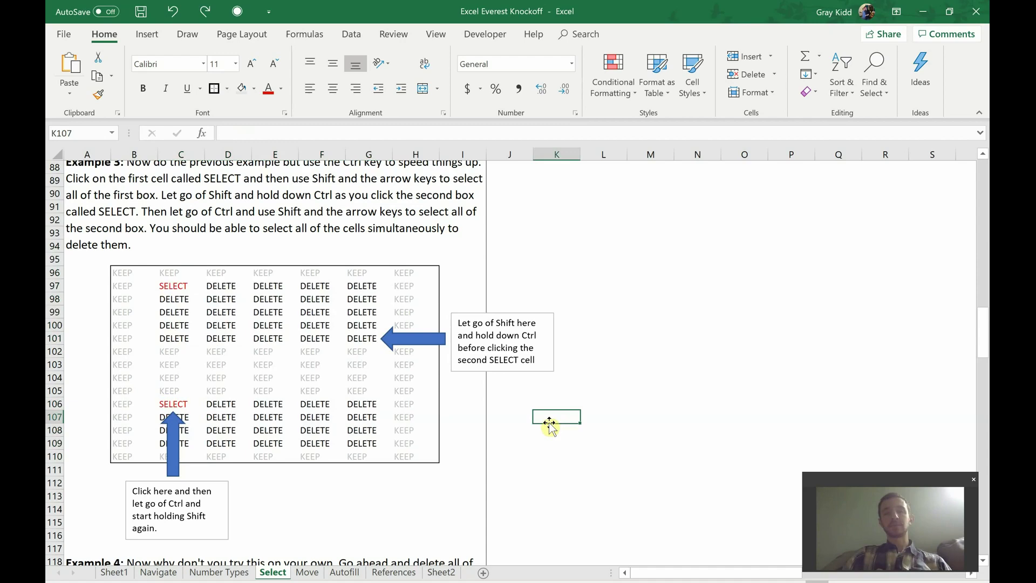
Ctrl-select all Example 4 DELETE cells: B133, C126:D128, F126:G129, H126:H127, C135:C138, E136:F138, D138, H134:H136.
{"action": "scroll", "coordinate": [534, 353], "scroll_direction": "down", "scroll_amount": 7}
{"action": "scroll", "coordinate": [536, 354], "scroll_direction": "down", "scroll_amount": 2}
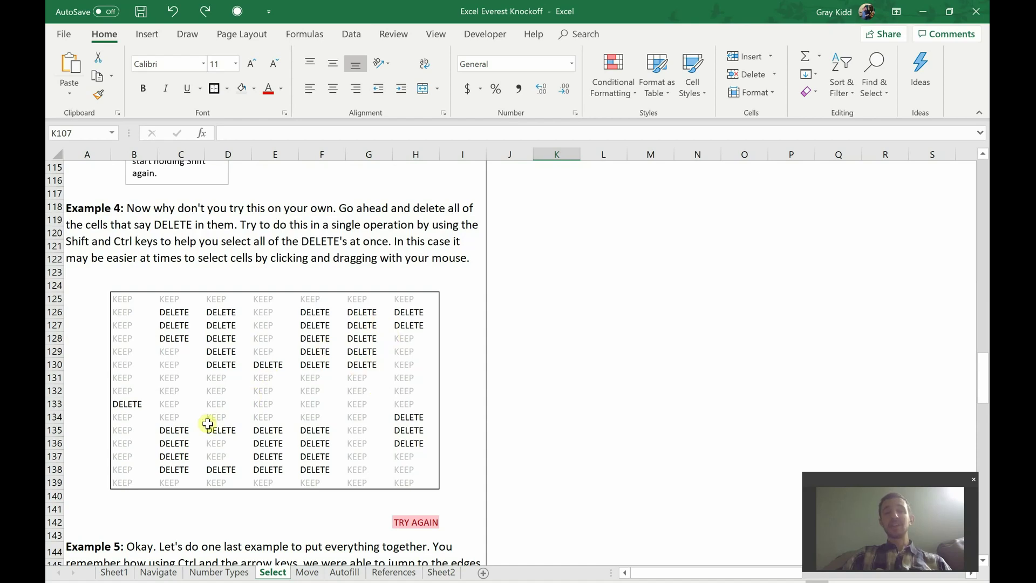
{"action": "left_click", "coordinate": [130, 406]}
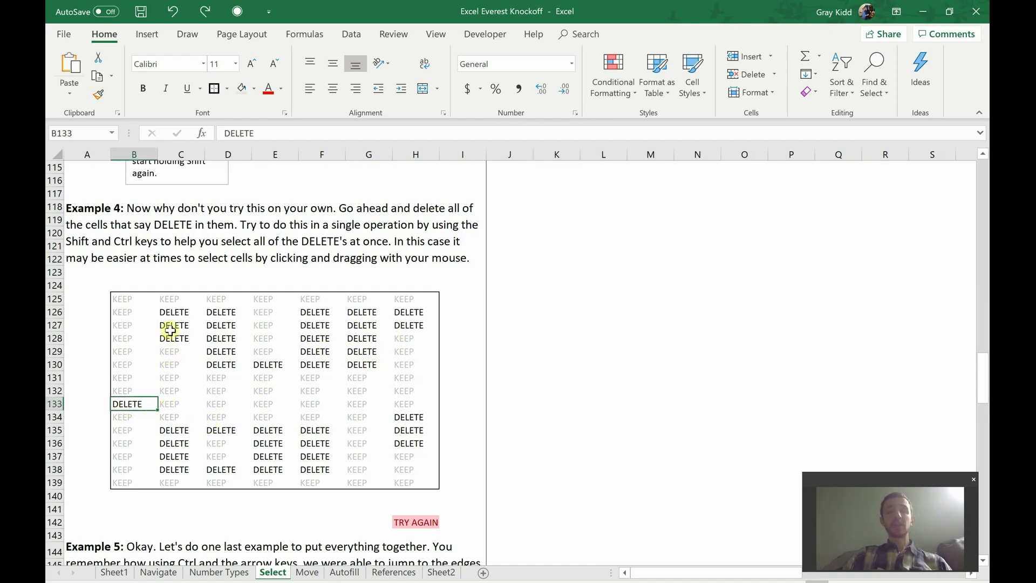
{"action": "left_click_drag", "start_coordinate": [174, 313], "coordinate": [362, 365]}
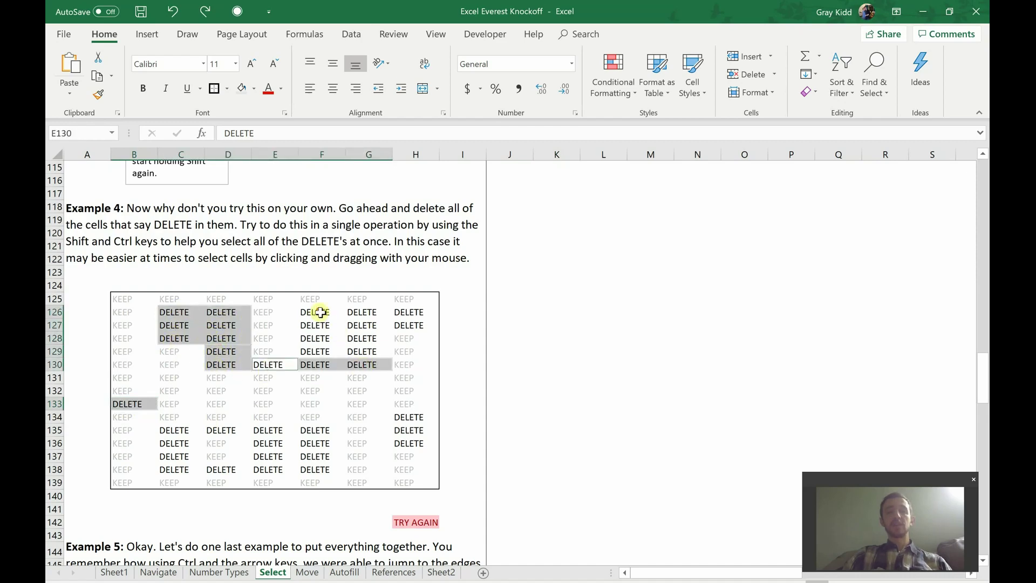
{"action": "left_click_drag", "start_coordinate": [321, 312], "coordinate": [362, 354]}
{"action": "left_click_drag", "start_coordinate": [401, 312], "coordinate": [407, 327]}
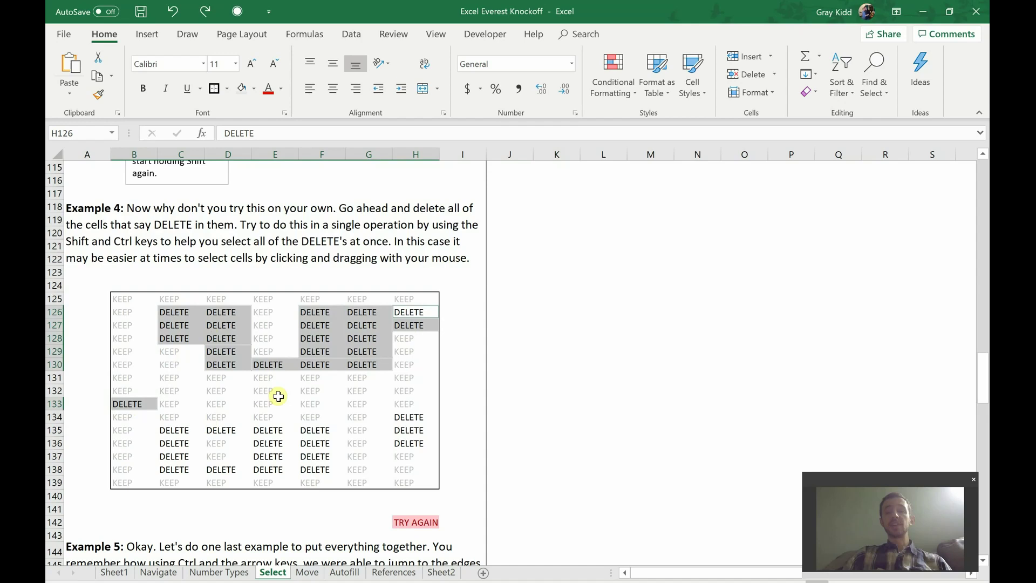
{"action": "left_click_drag", "start_coordinate": [173, 430], "coordinate": [175, 469]}
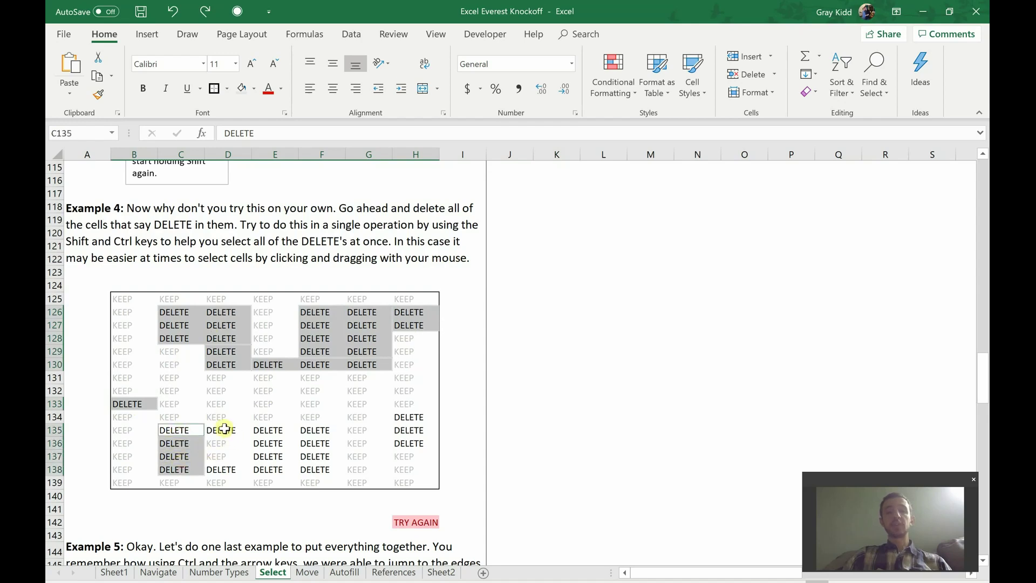
{"action": "left_click_drag", "start_coordinate": [225, 429], "coordinate": [272, 459]}
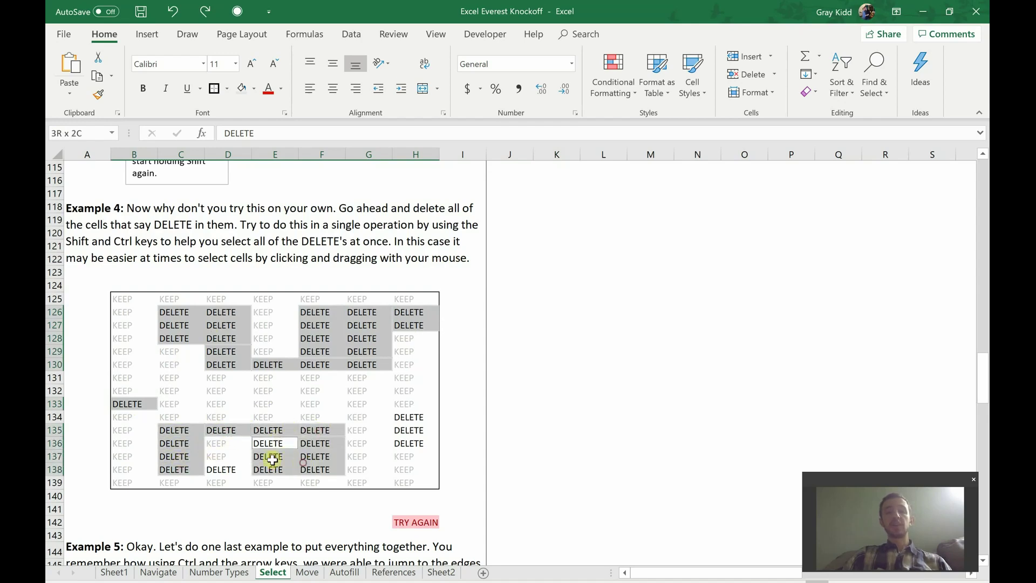
{"action": "left_click", "coordinate": [218, 469], "text": "ctrl"}
{"action": "left_click", "coordinate": [407, 420], "text": "ctrl"}
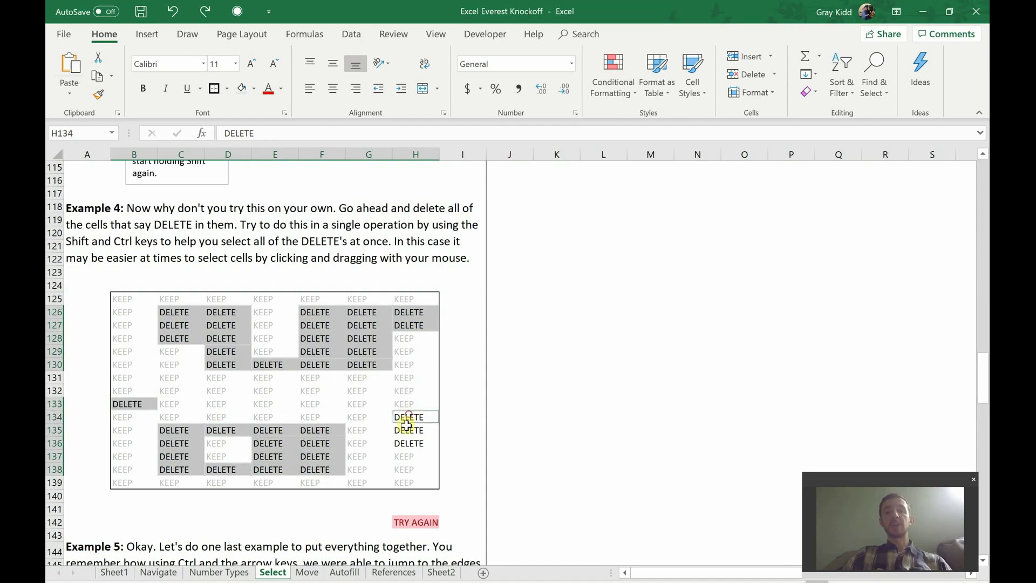
{"action": "left_click_drag", "start_coordinate": [406, 426], "coordinate": [405, 443]}
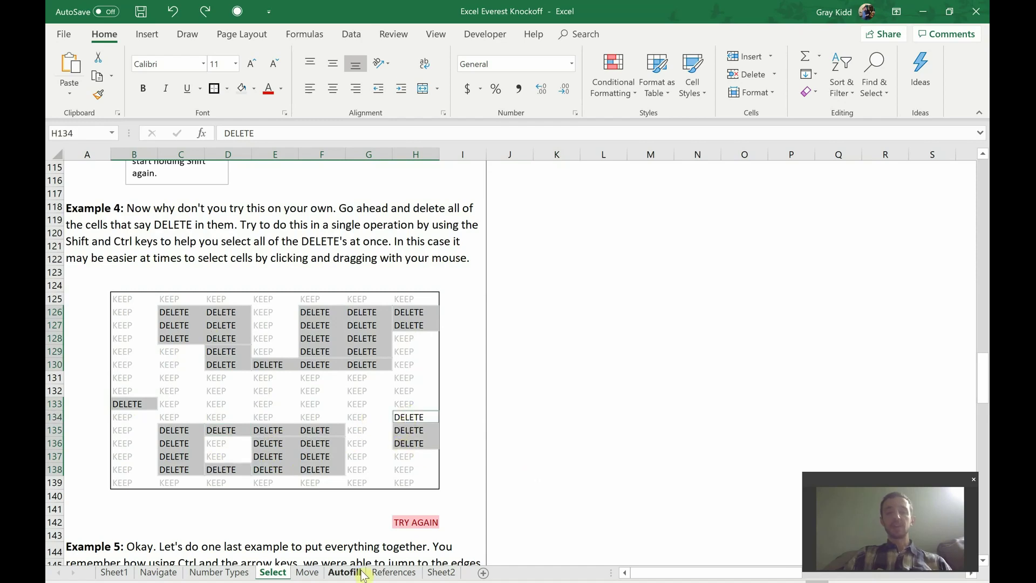
Delete the selected cells for GOOD!, then undo to reset the puzzle and deselect.
{"action": "key", "text": "Delete"}
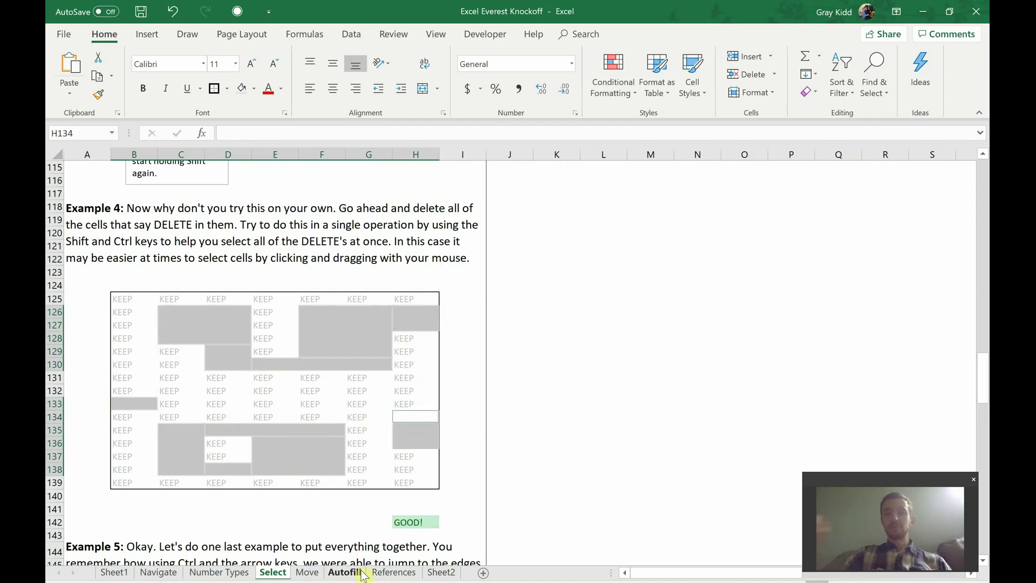
{"action": "key", "text": "ctrl+z"}
{"action": "left_click", "coordinate": [515, 482]}
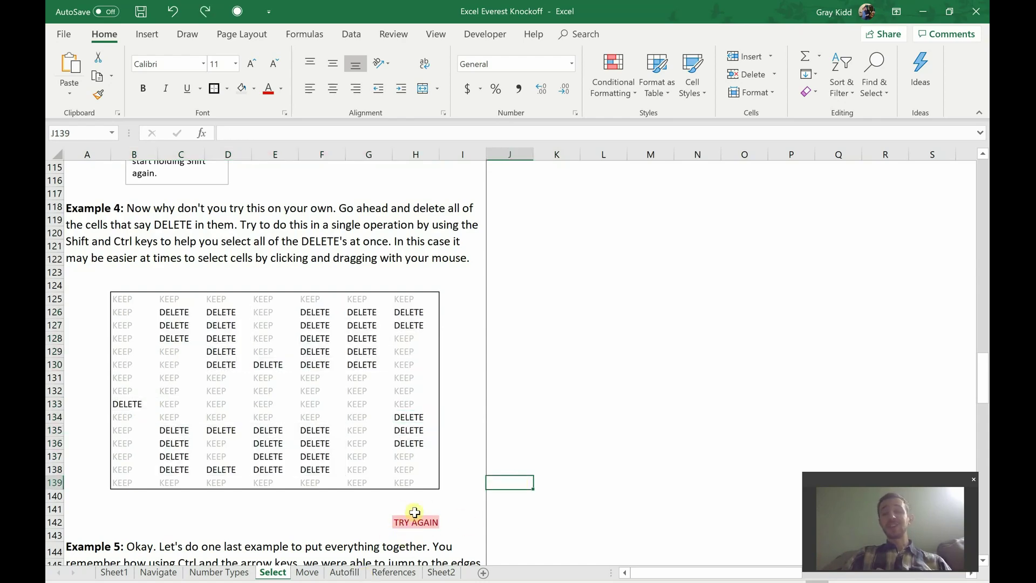
From A167, select the whole WWWWW grass block with Ctrl+Shift+Right/Down, delete it, then undo.
{"action": "scroll", "coordinate": [414, 512], "scroll_direction": "down", "scroll_amount": 2}
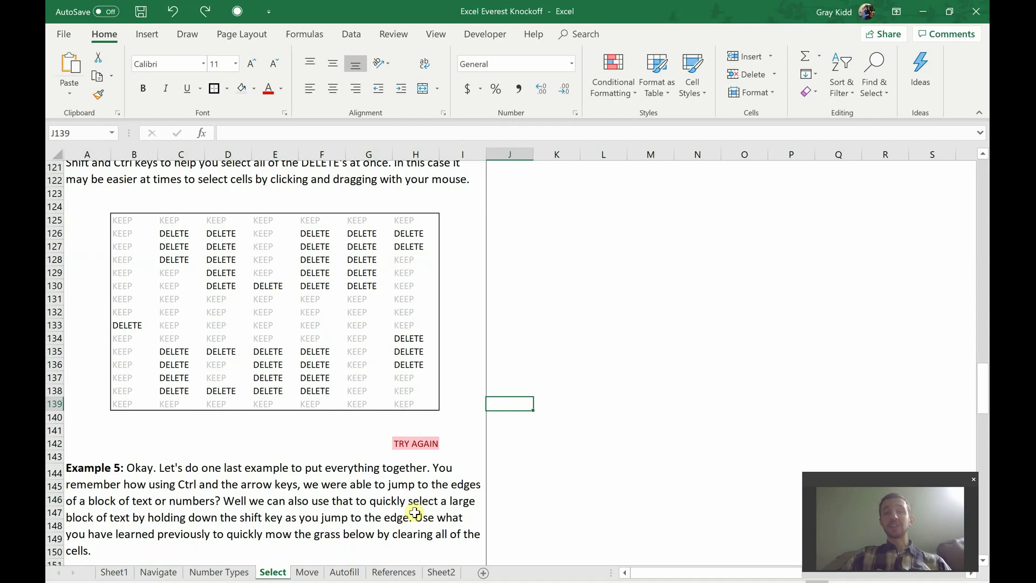
{"action": "scroll", "coordinate": [414, 512], "scroll_direction": "down", "scroll_amount": 5}
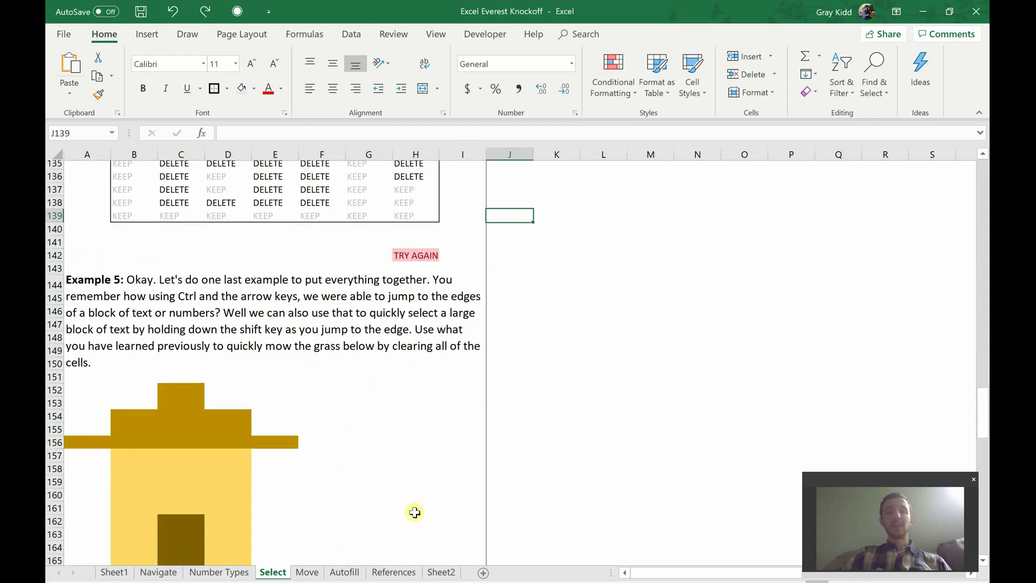
{"action": "scroll", "coordinate": [414, 512], "scroll_direction": "down", "scroll_amount": 5}
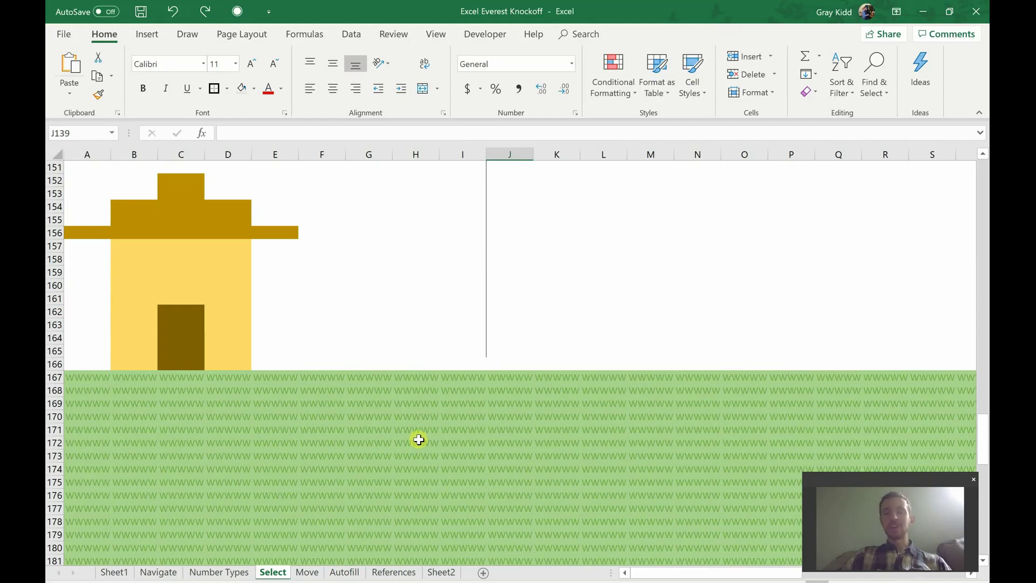
{"action": "scroll", "coordinate": [419, 440], "scroll_direction": "down", "scroll_amount": 2}
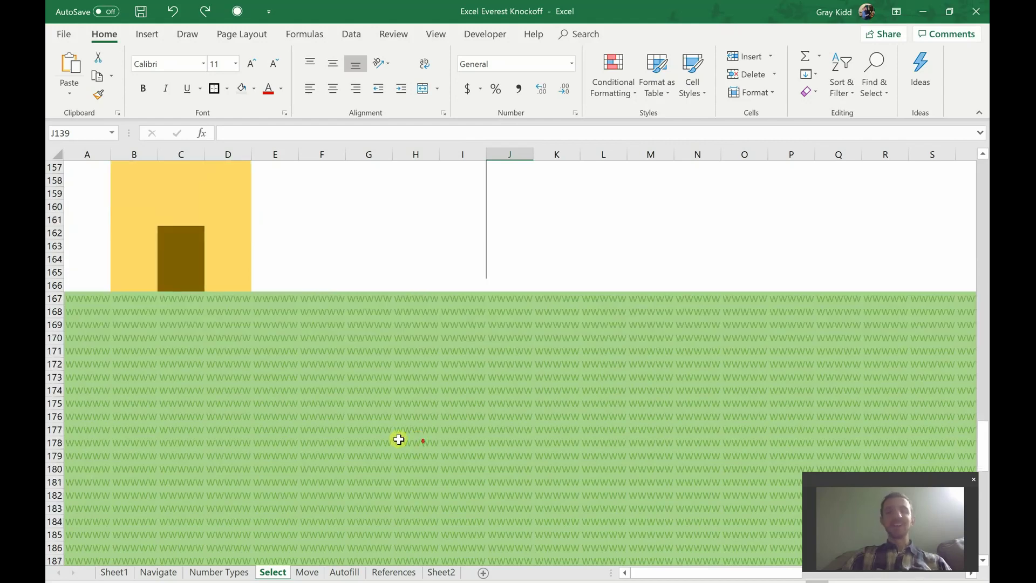
{"action": "left_click", "coordinate": [90, 301]}
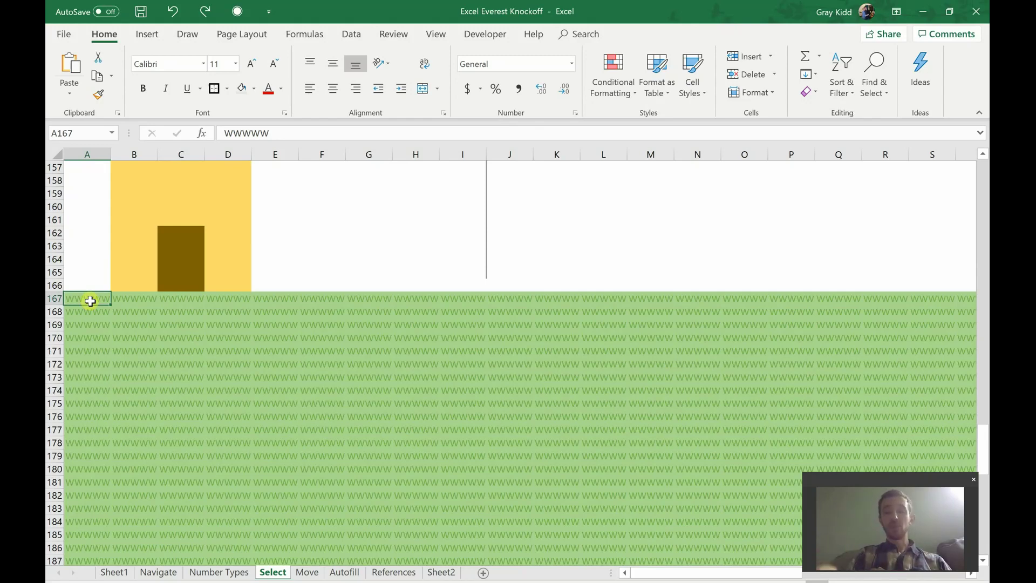
{"action": "key", "text": "ctrl+Right"}
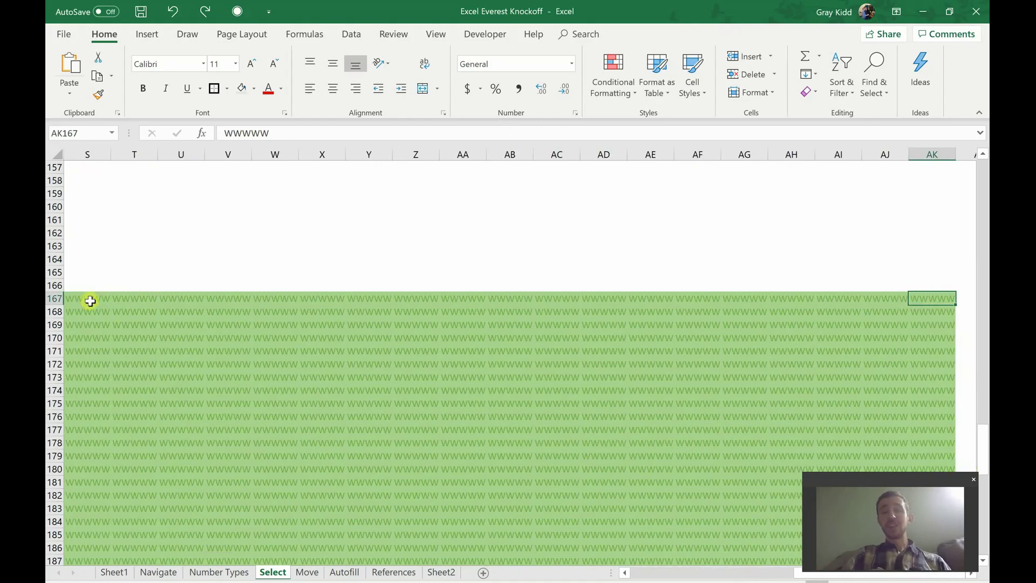
{"action": "key", "text": "ctrl+Left"}
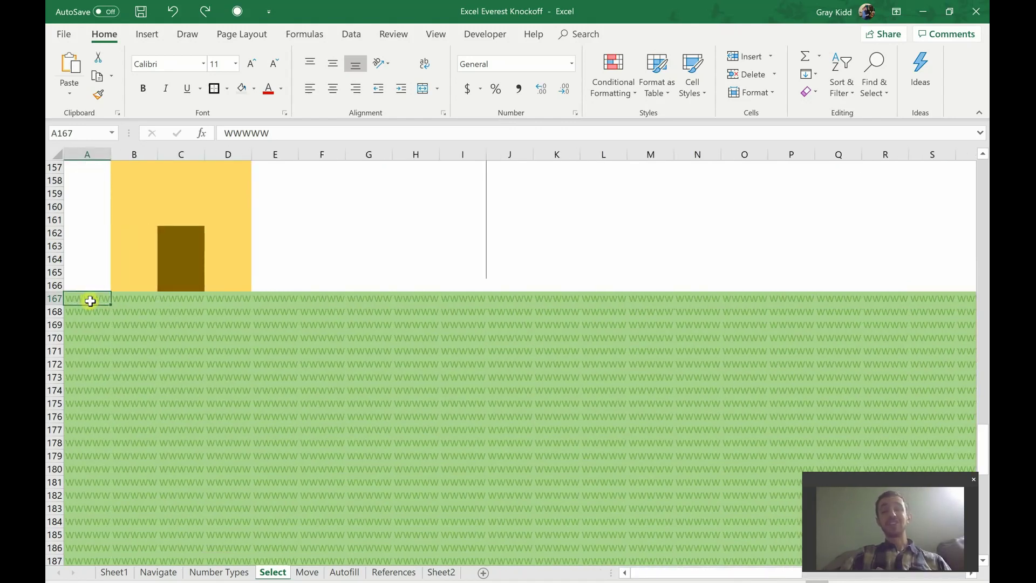
{"action": "key", "text": "ctrl+shift+Right"}
{"action": "key", "text": "ctrl+shift+Down"}
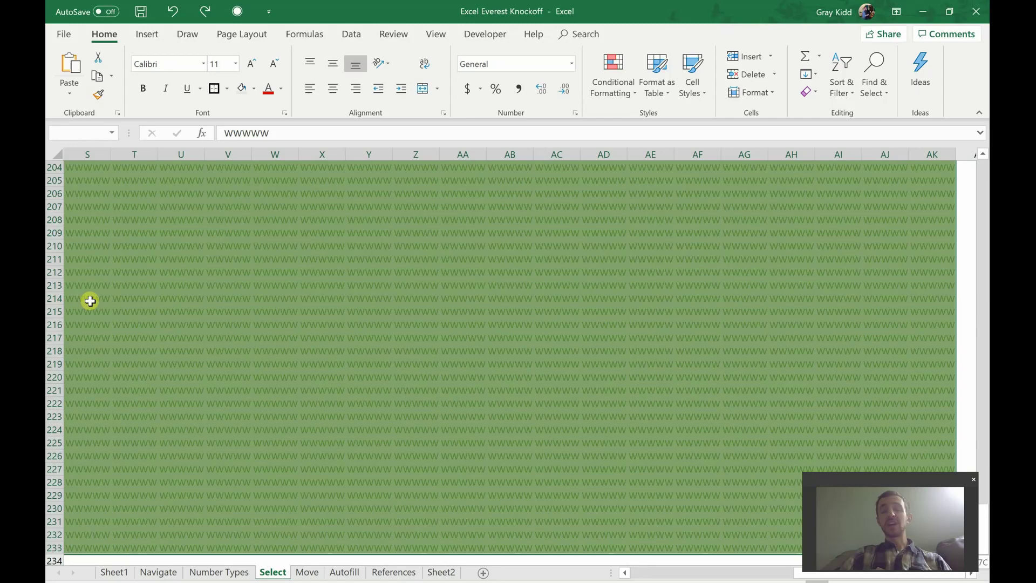
{"action": "key", "text": "Delete"}
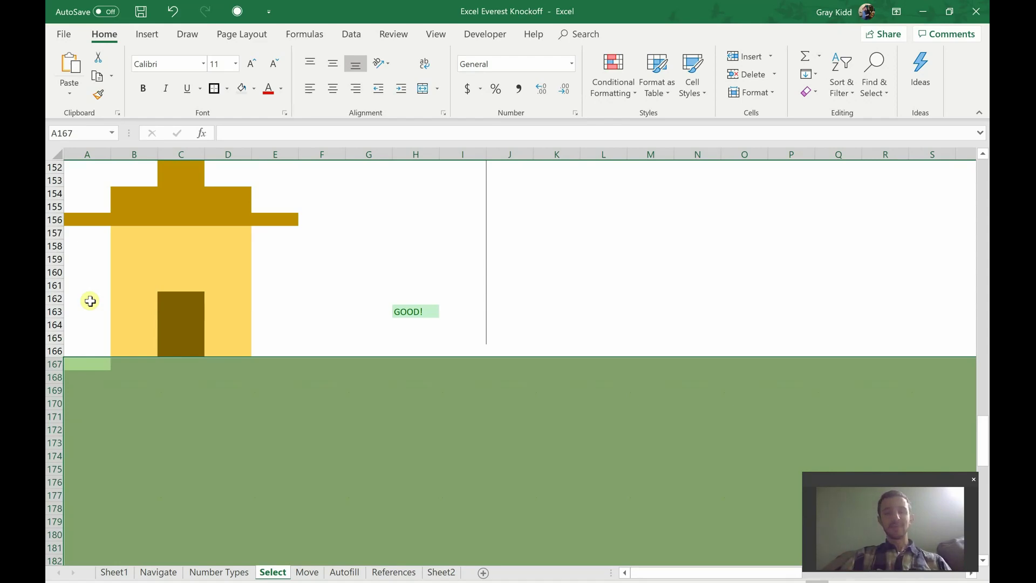
{"action": "key", "text": "ctrl+z"}
Deselect the restored grass and scroll back up to row 1 of the Select sheet.
{"action": "left_click", "coordinate": [377, 243]}
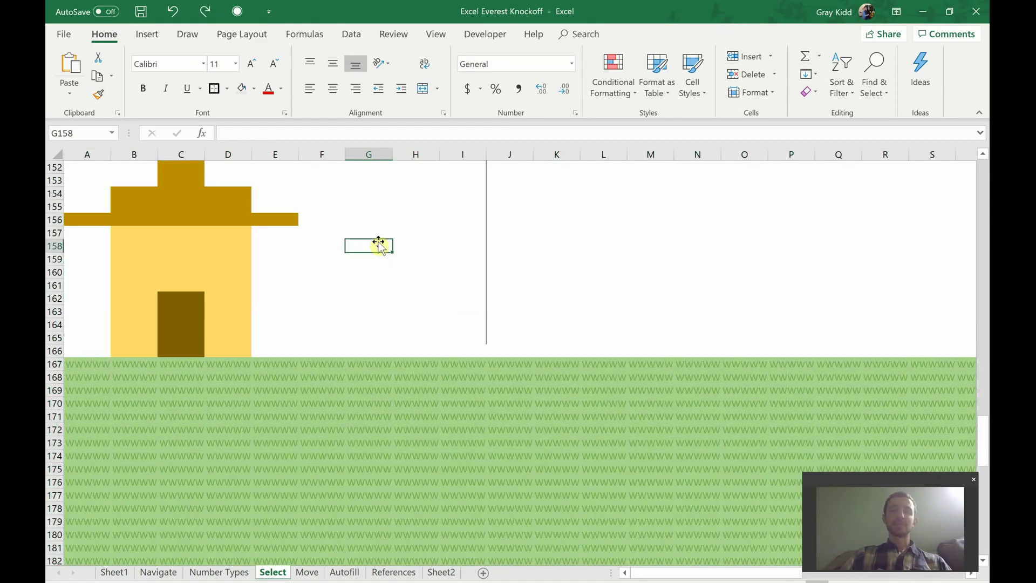
{"action": "scroll", "coordinate": [379, 246], "scroll_direction": "up", "scroll_amount": 11}
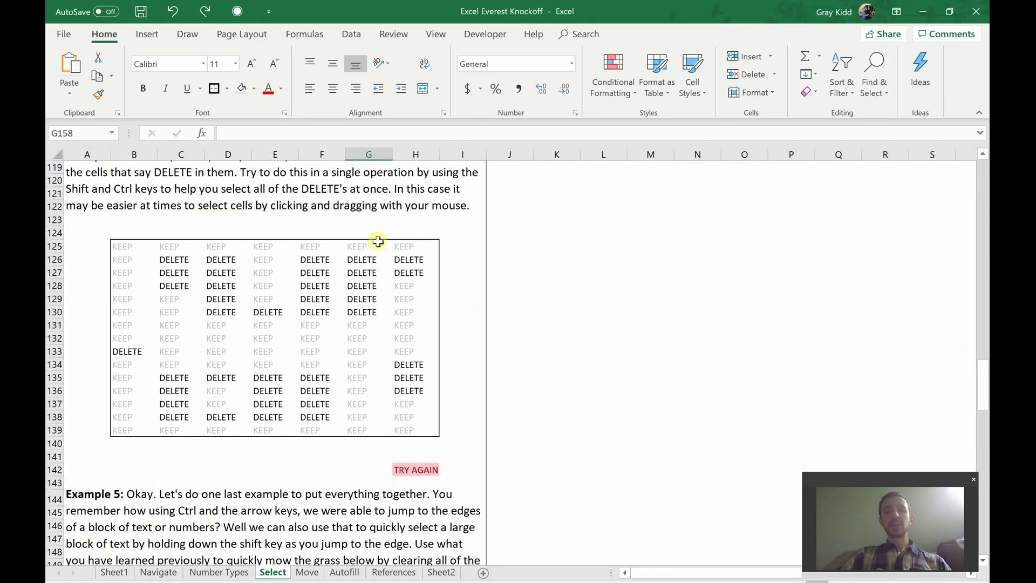
{"action": "scroll", "coordinate": [378, 241], "scroll_direction": "up", "scroll_amount": 17}
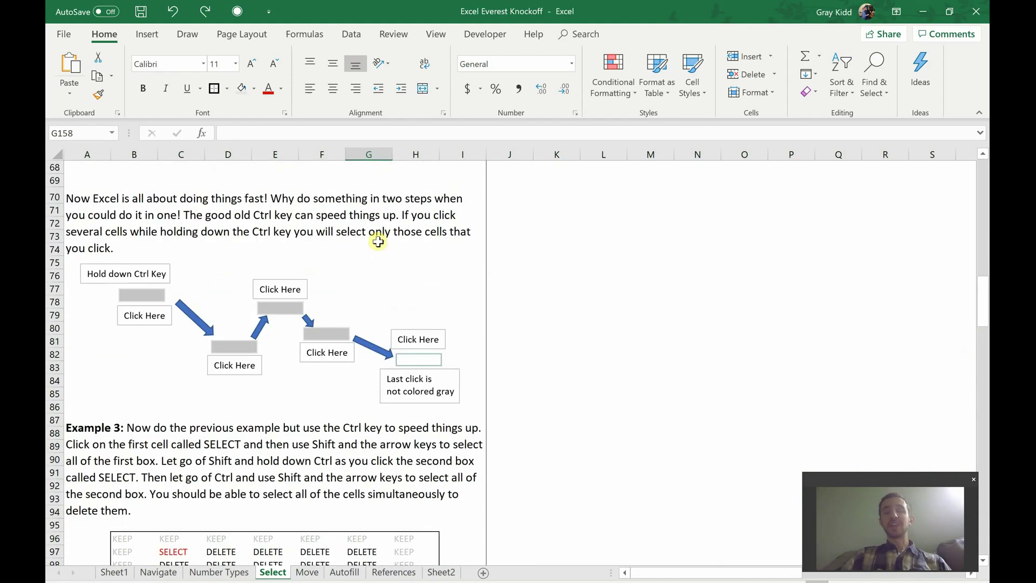
{"action": "scroll", "coordinate": [378, 242], "scroll_direction": "up", "scroll_amount": 13}
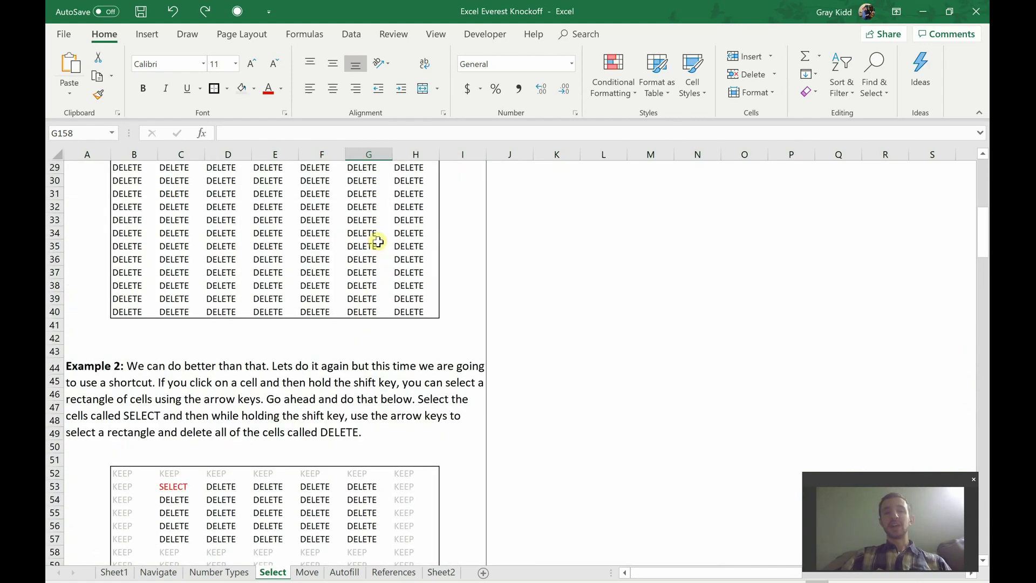
{"action": "scroll", "coordinate": [378, 242], "scroll_direction": "up", "scroll_amount": 9}
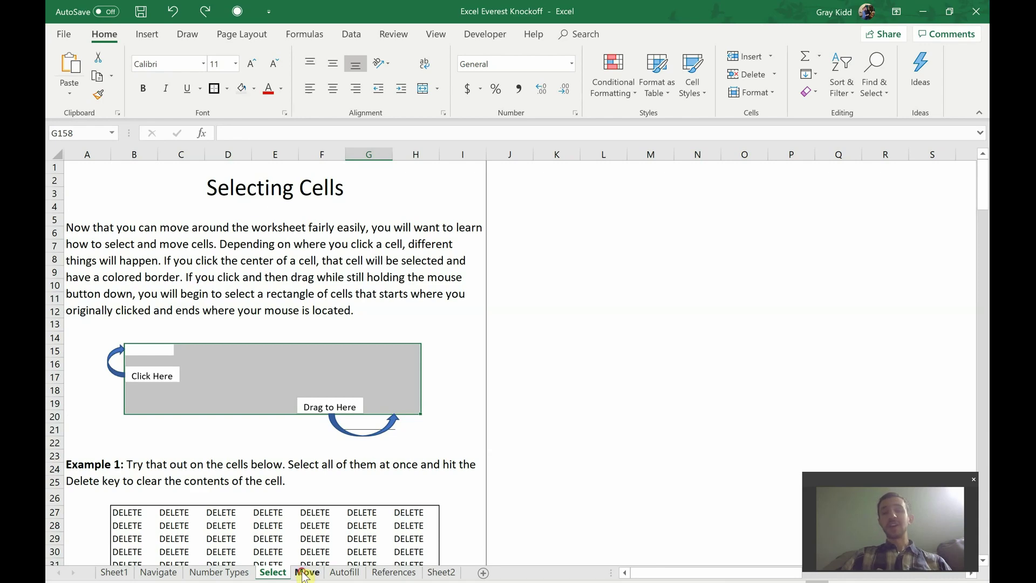
Switch to the Move sheet and select cell K8.
{"action": "left_click", "coordinate": [306, 572]}
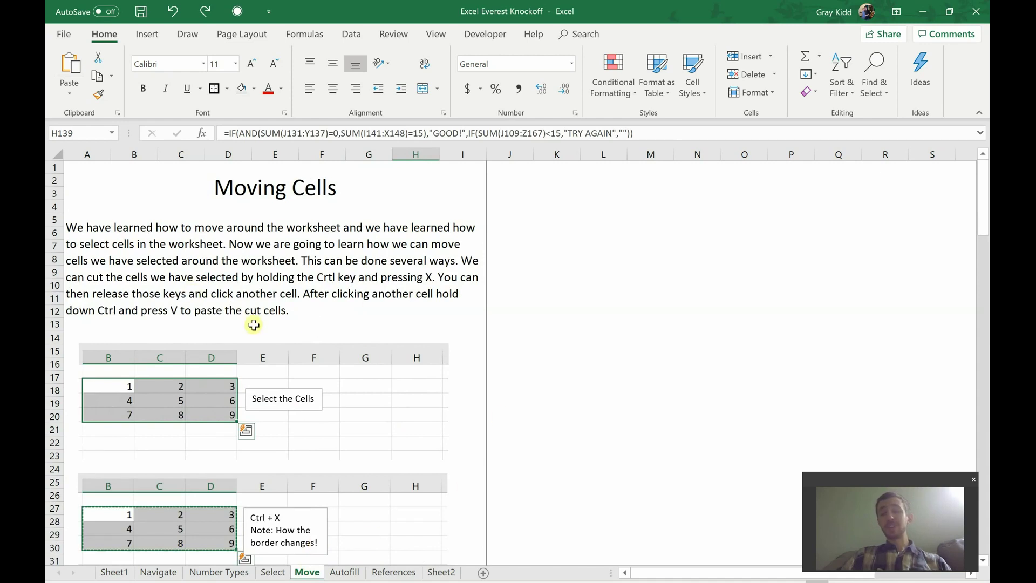
{"action": "left_click", "coordinate": [546, 256]}
Enter 1 and 2 in K8:K9 and move them to M12:M13 by cut and paste.
{"action": "type", "text": "1`"}
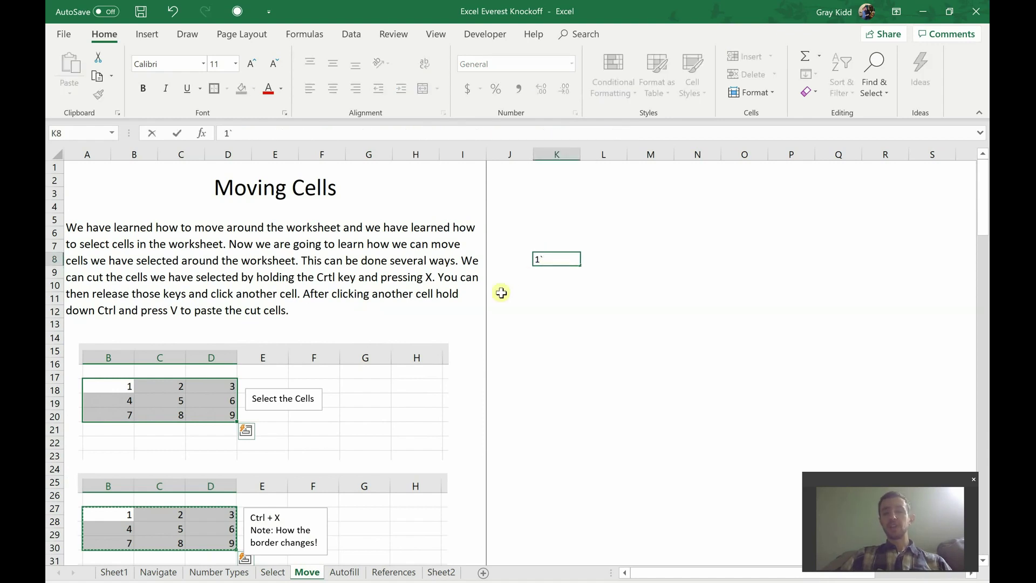
{"action": "key", "text": "Return"}
{"action": "type", "text": "2"}
{"action": "key", "text": "Return"}
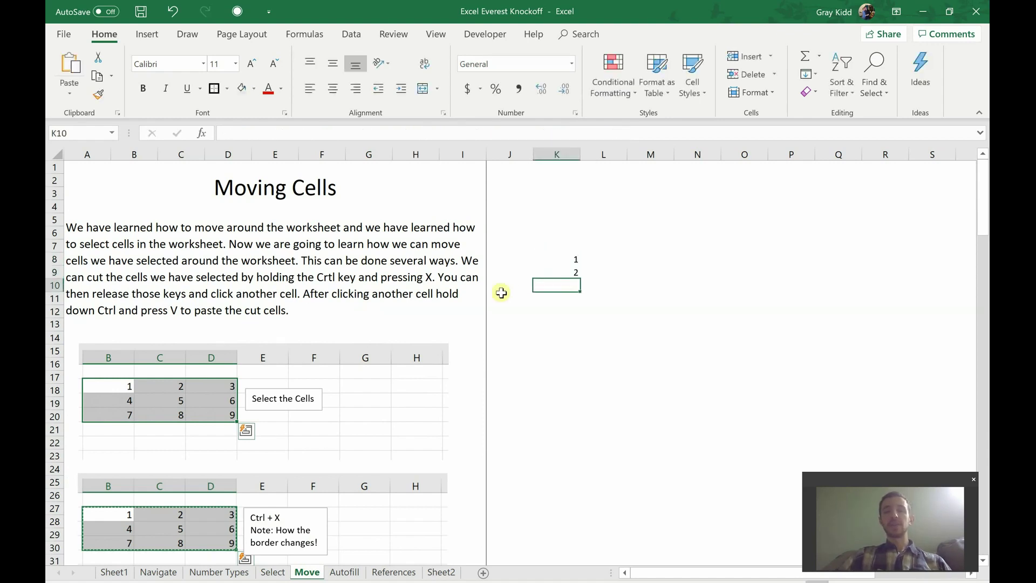
{"action": "left_click_drag", "start_coordinate": [563, 259], "coordinate": [564, 268]}
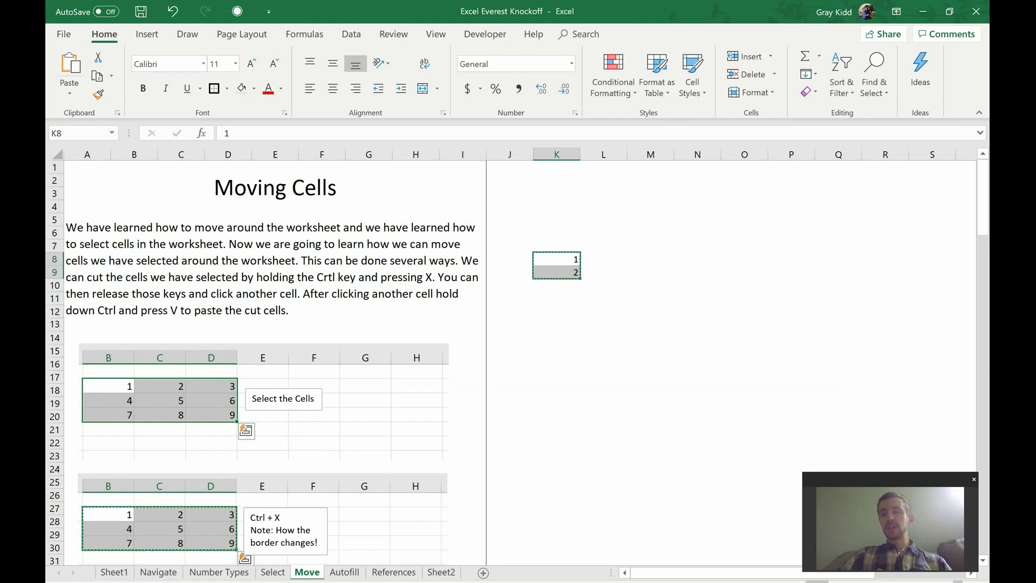
{"action": "scroll", "coordinate": [511, 356], "scroll_direction": "up", "scroll_amount": 2}
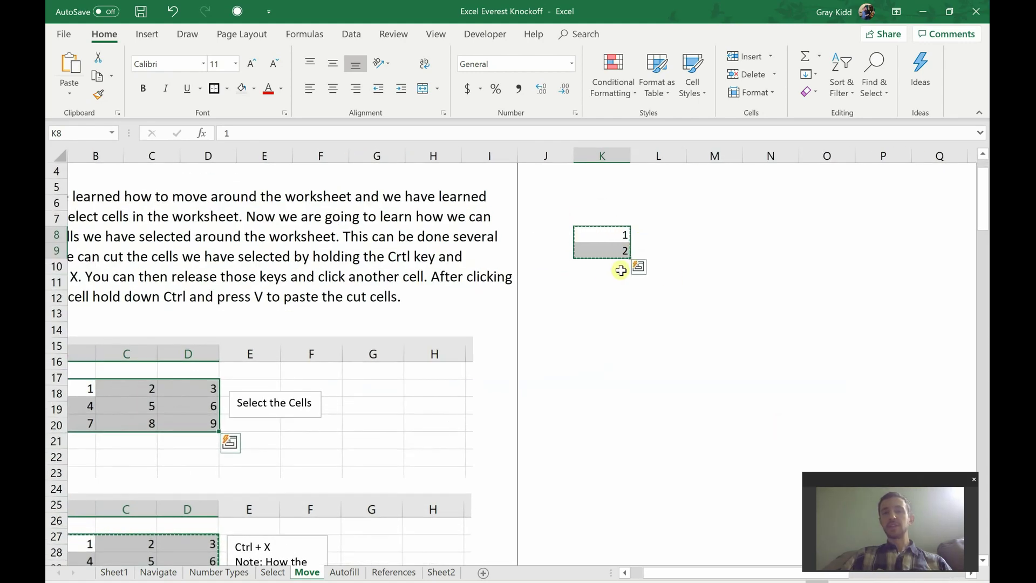
{"action": "left_click", "coordinate": [711, 298]}
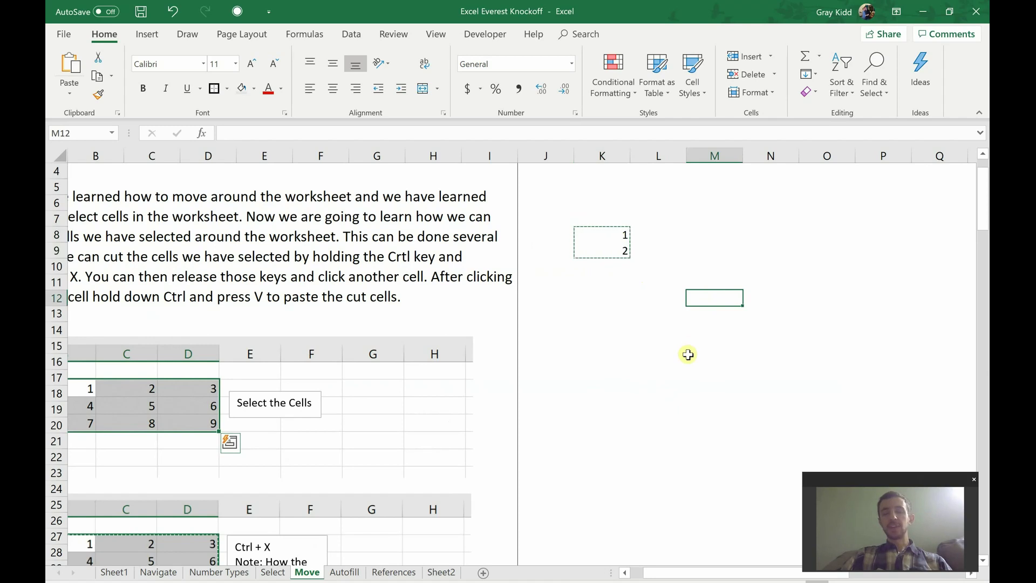
{"action": "key", "text": "ctrl+v"}
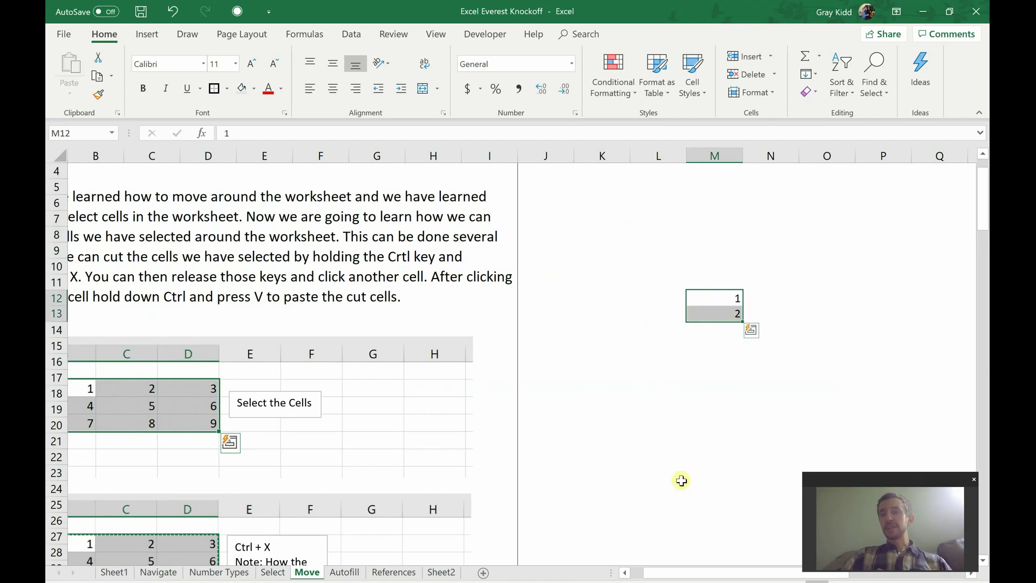
Select M9:M15 and delete the moved test values.
{"action": "left_click_drag", "start_coordinate": [717, 254], "coordinate": [709, 340]}
{"action": "key", "text": "Delete"}
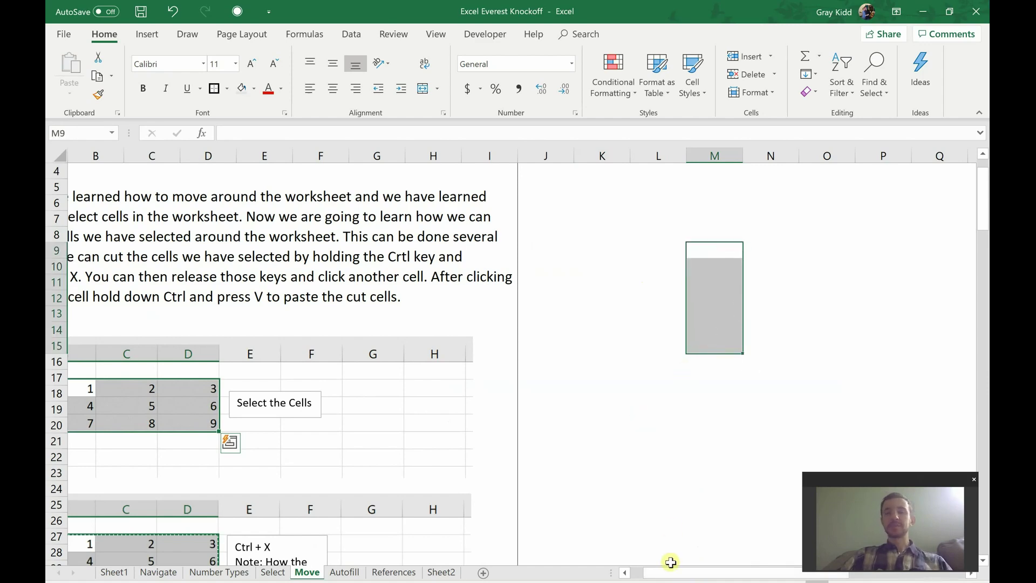
{"action": "left_click_drag", "start_coordinate": [660, 572], "coordinate": [650, 574]}
{"action": "scroll", "coordinate": [472, 380], "scroll_direction": "down", "scroll_amount": 8}
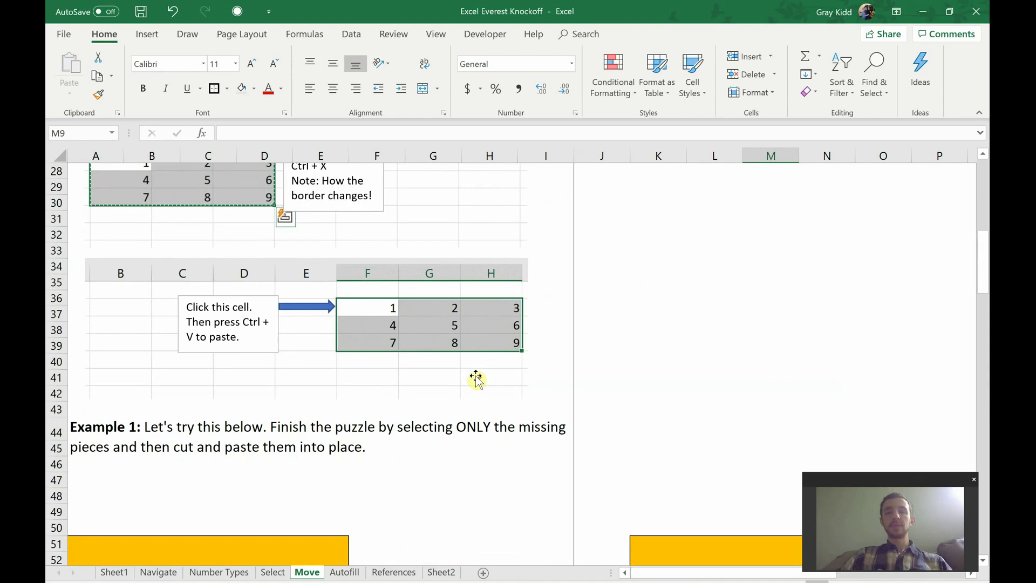
{"action": "scroll", "coordinate": [476, 379], "scroll_direction": "down", "scroll_amount": 5}
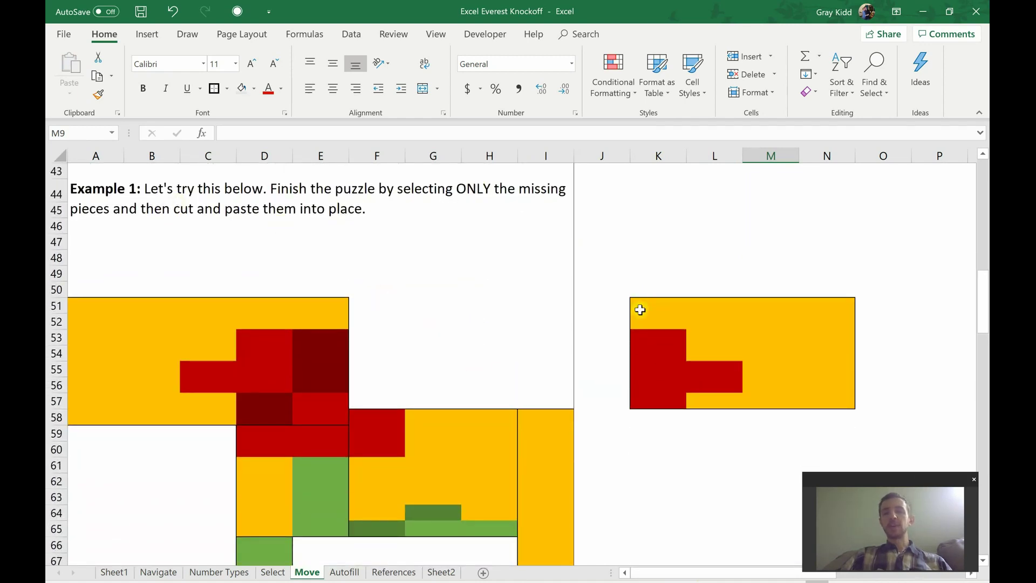
{"action": "mouse_move", "coordinate": [640, 310]}
{"action": "left_mouse_down"}
{"action": "mouse_move", "coordinate": [671, 370]}
{"action": "mouse_move", "coordinate": [807, 399]}
{"action": "left_mouse_up"}
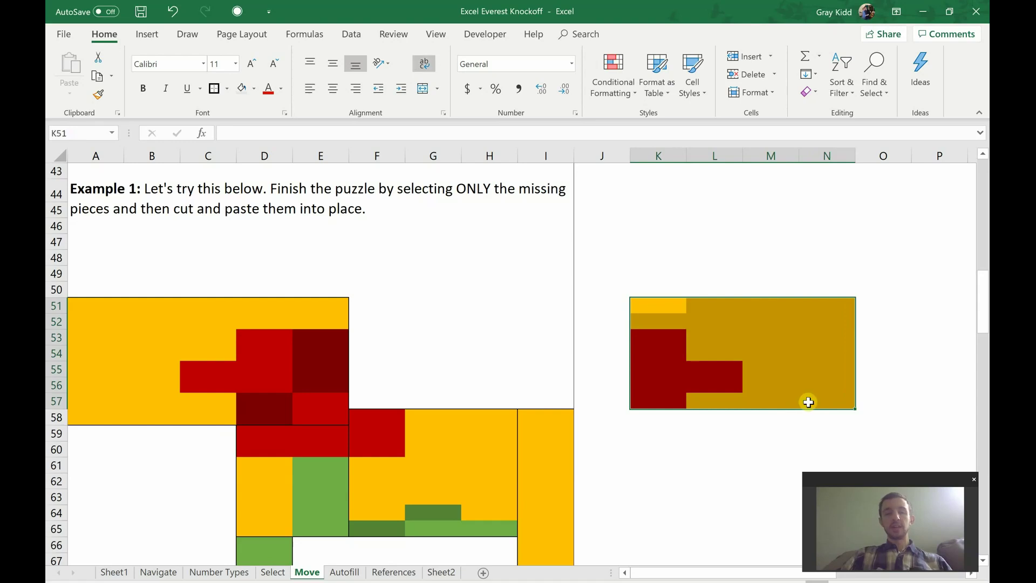
{"action": "key", "text": "ctrl+x"}
{"action": "left_click", "coordinate": [366, 304]}
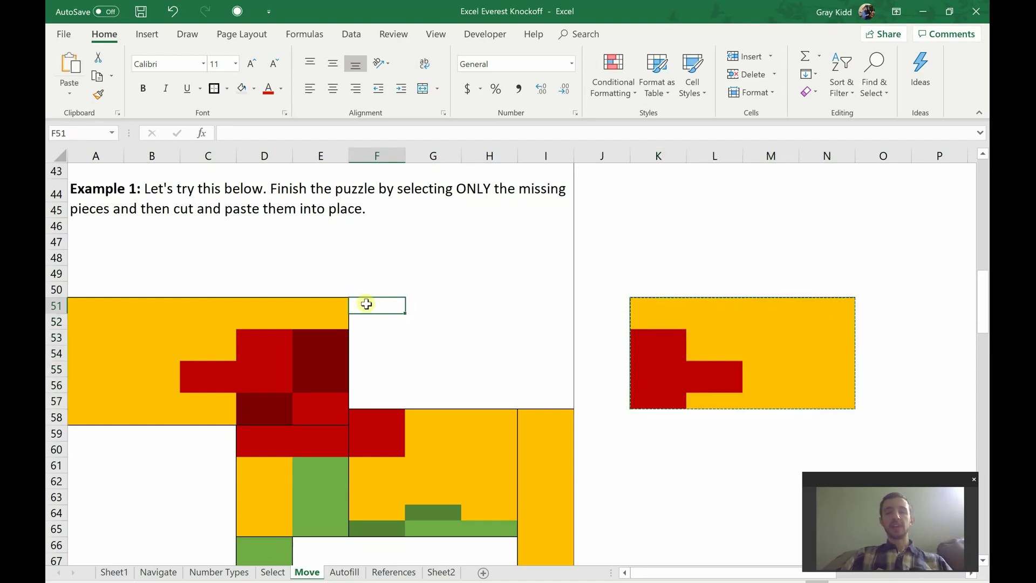
{"action": "key", "text": "ctrl+v"}
{"action": "scroll", "coordinate": [328, 342], "scroll_direction": "down", "scroll_amount": 4}
{"action": "scroll", "coordinate": [156, 387], "scroll_direction": "down", "scroll_amount": 4}
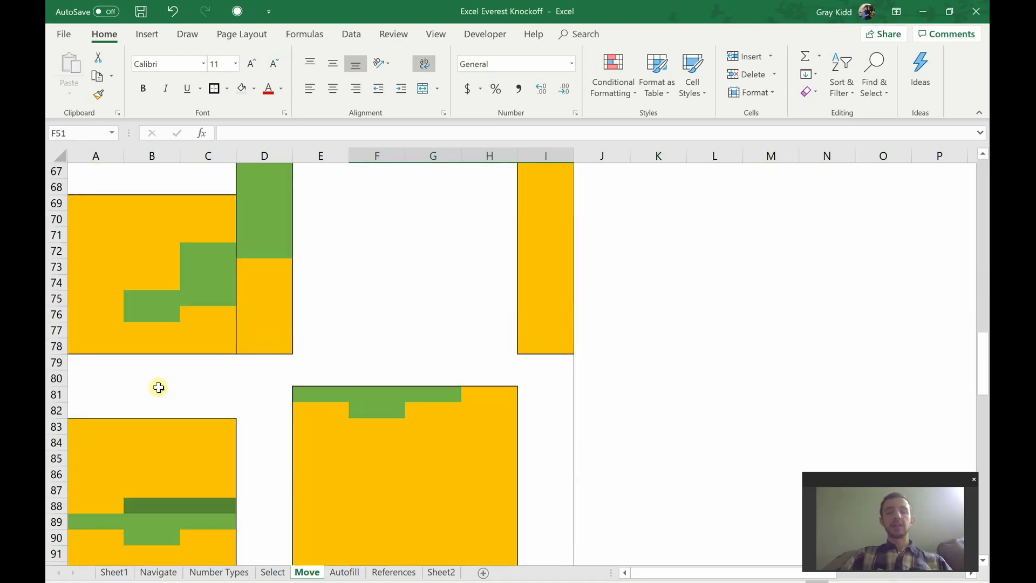
{"action": "left_click_drag", "start_coordinate": [76, 423], "coordinate": [218, 554]}
{"action": "key", "text": "ctrl+z"}
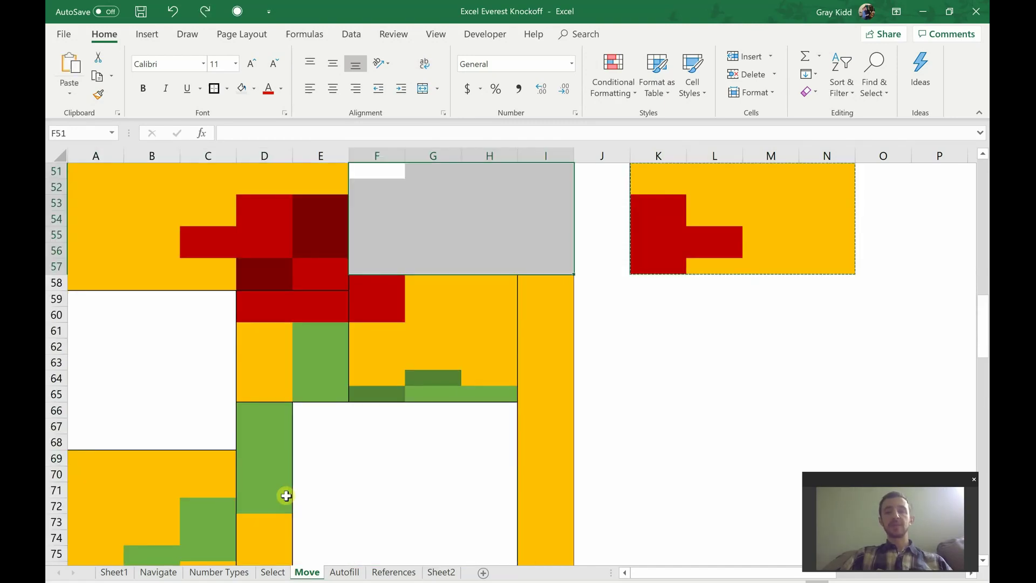
{"action": "left_click", "coordinate": [695, 353]}
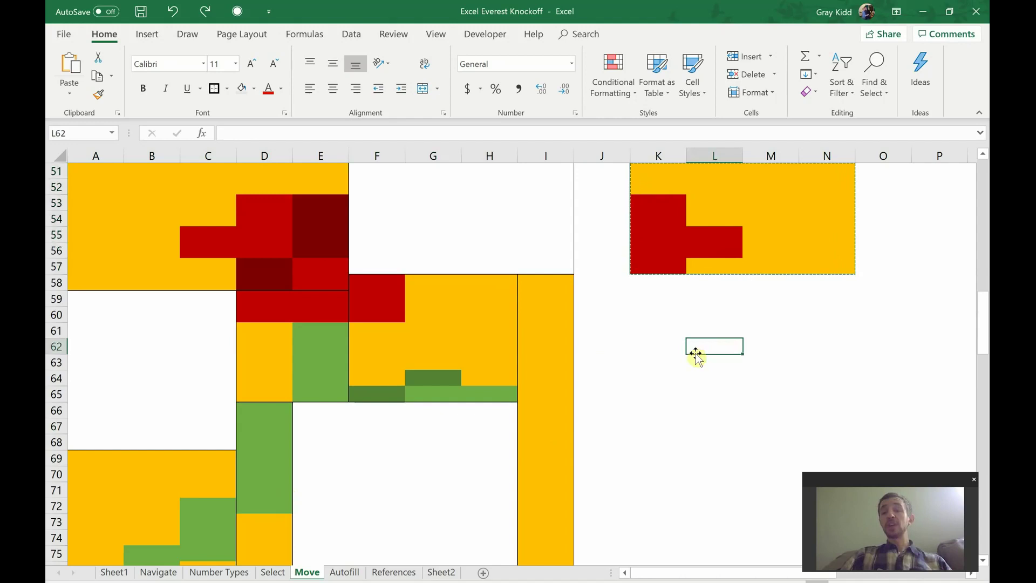
Scroll to the drag-to-move lesson and try selecting and extending cells beside the diagram.
{"action": "scroll", "coordinate": [695, 354], "scroll_direction": "down", "scroll_amount": 13}
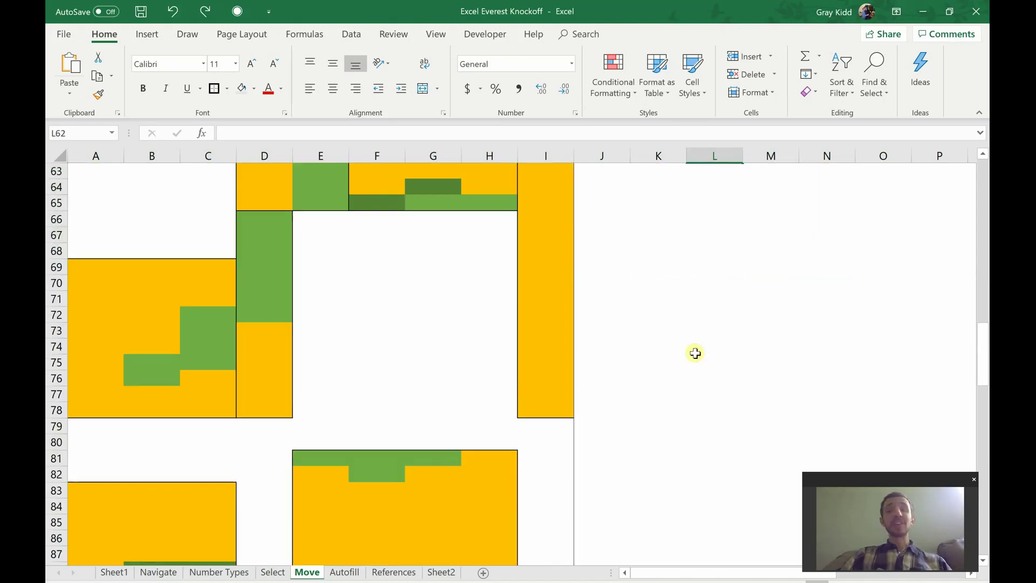
{"action": "scroll", "coordinate": [695, 354], "scroll_direction": "down", "scroll_amount": 2}
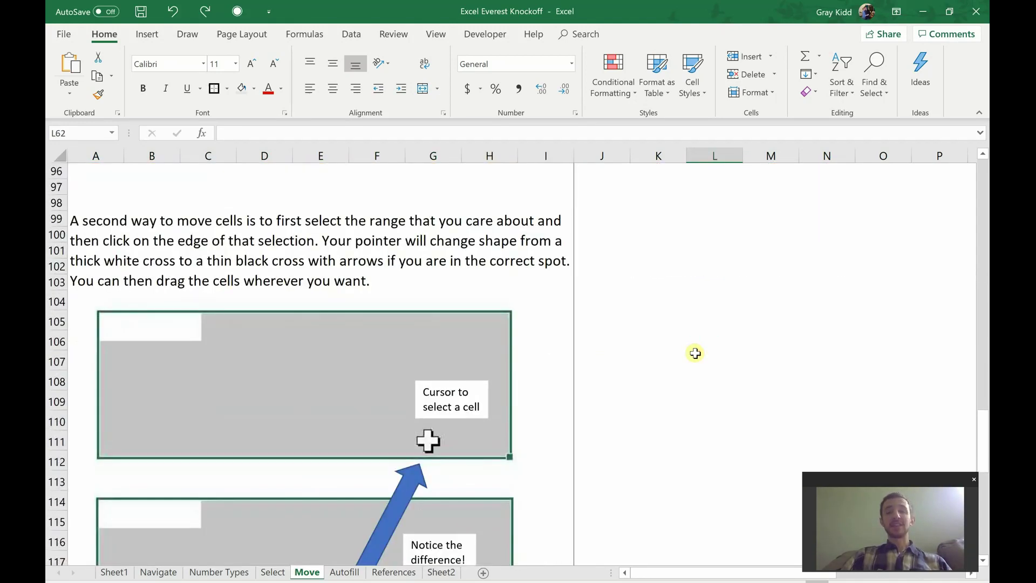
{"action": "scroll", "coordinate": [695, 353], "scroll_direction": "down", "scroll_amount": 2}
{"action": "scroll", "coordinate": [695, 353], "scroll_direction": "down", "scroll_amount": 1}
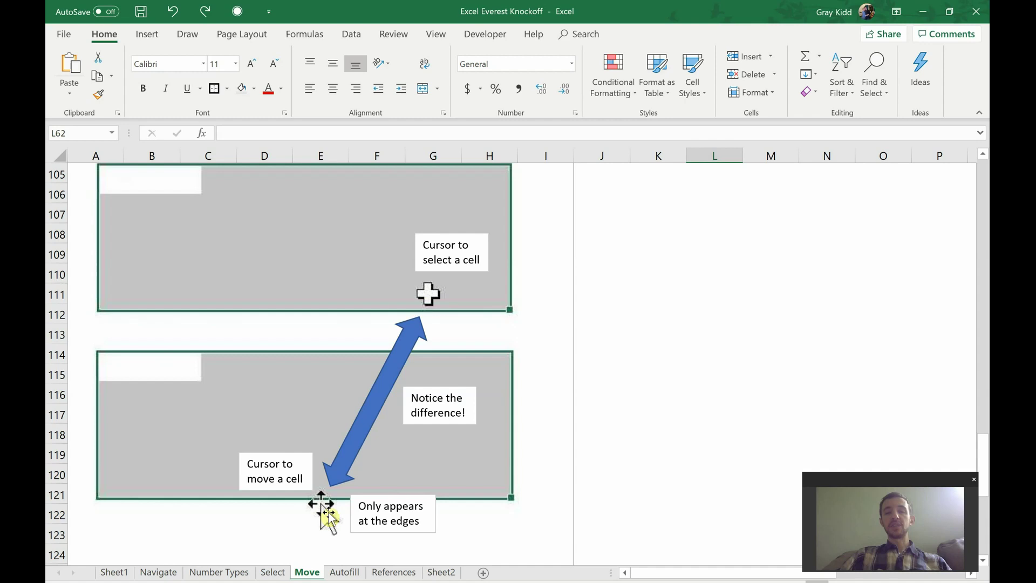
{"action": "left_click", "coordinate": [722, 273]}
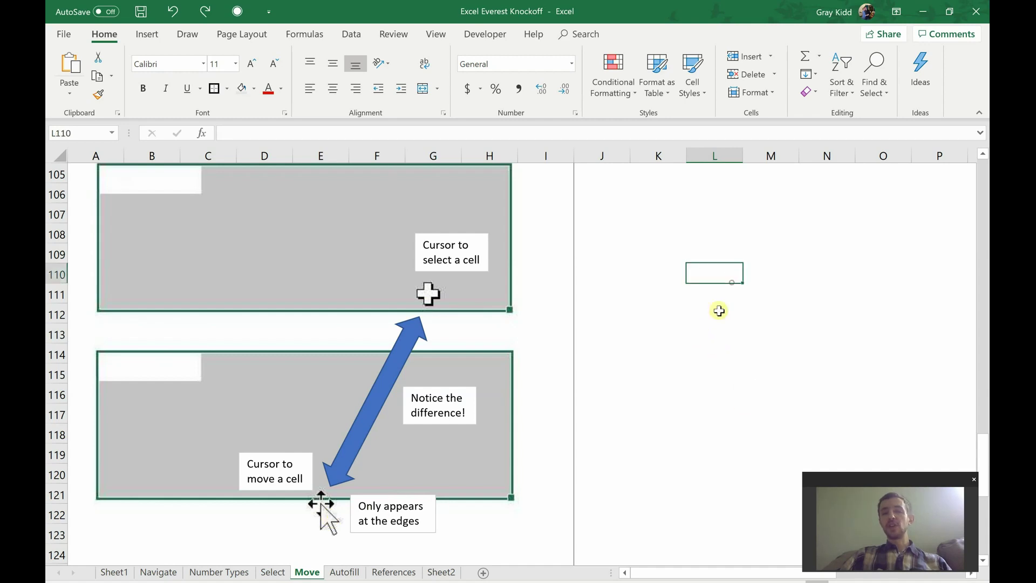
{"action": "left_click", "coordinate": [712, 333]}
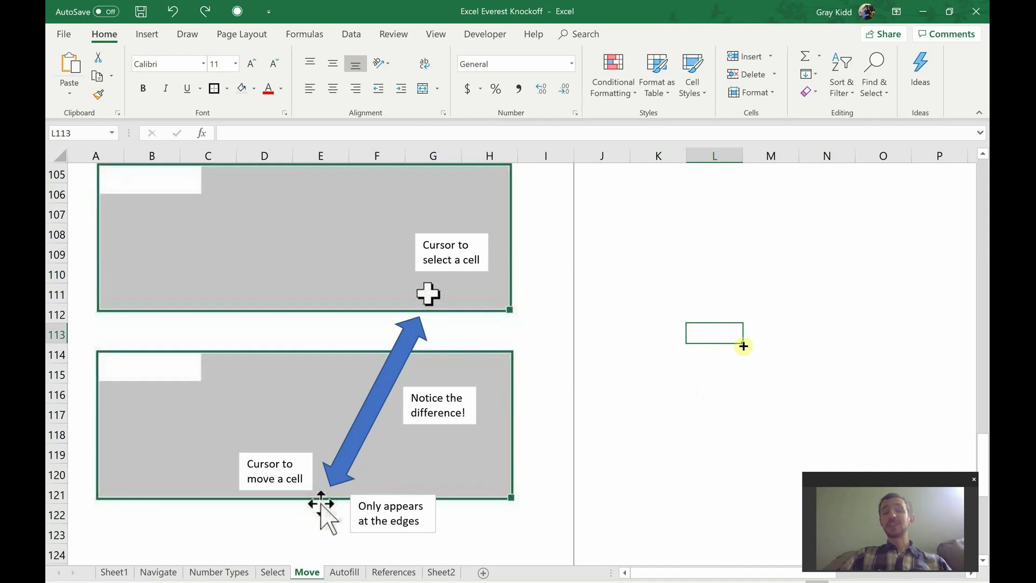
{"action": "left_click_drag", "start_coordinate": [743, 345], "coordinate": [695, 393]}
{"action": "left_click_drag", "start_coordinate": [671, 280], "coordinate": [735, 366]}
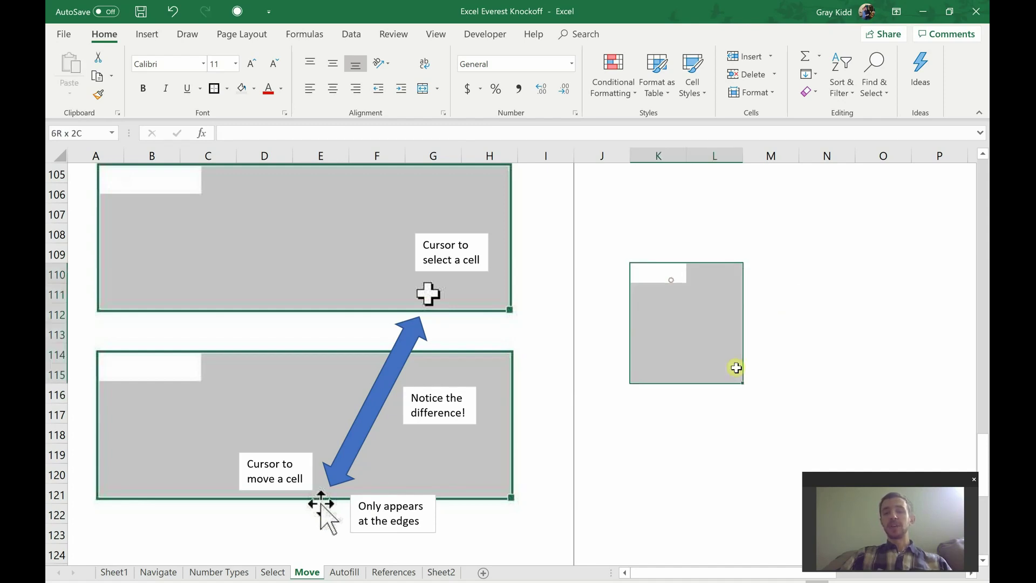
Put 1 in K112 and 2 in L114, then drag that block up and to the right.
{"action": "left_click", "coordinate": [658, 306]}
{"action": "type", "text": "1"}
{"action": "left_click", "coordinate": [705, 352]}
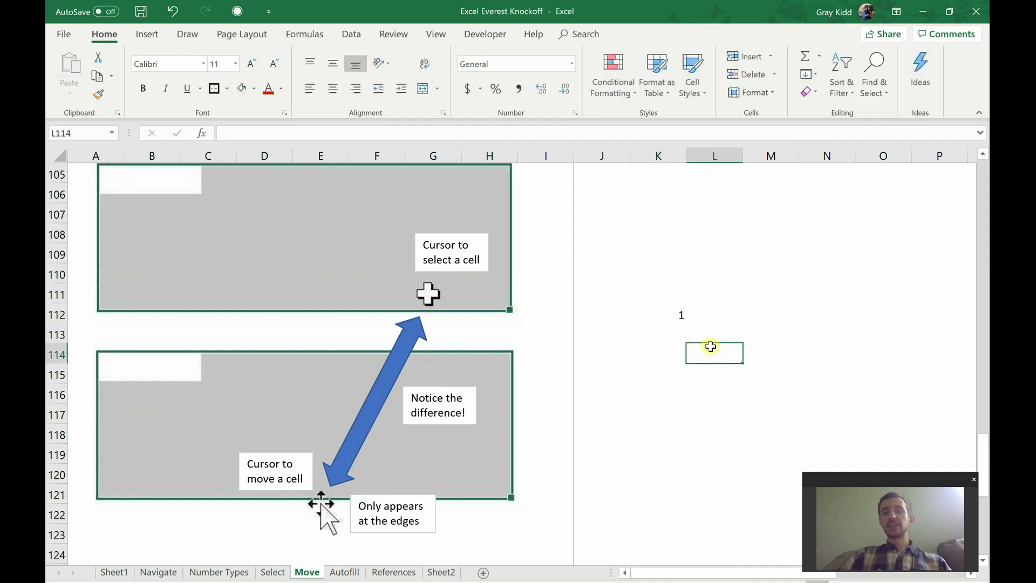
{"action": "type", "text": "2"}
{"action": "key", "text": "Return"}
{"action": "left_click_drag", "start_coordinate": [619, 266], "coordinate": [836, 348]}
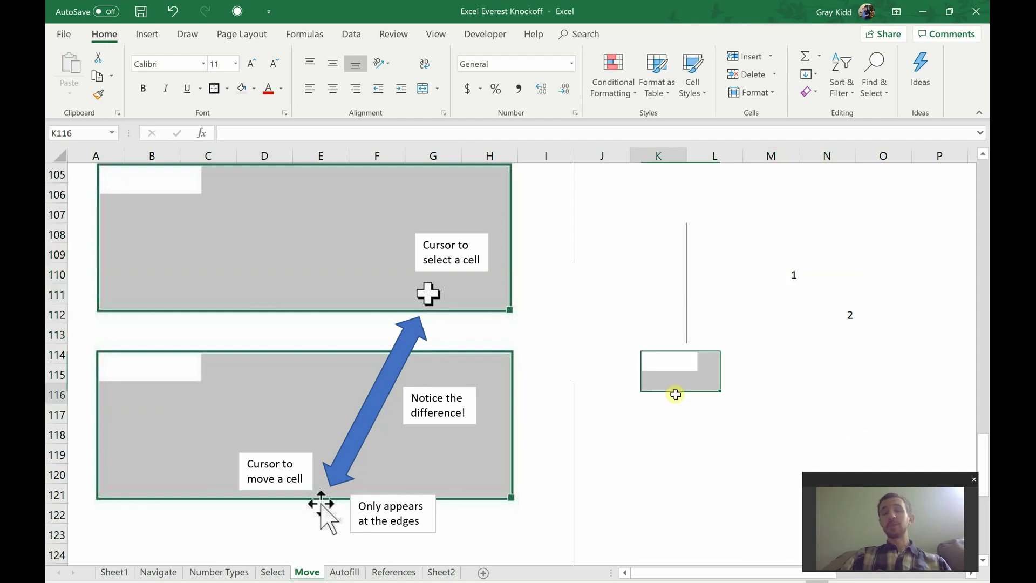
{"action": "left_click", "coordinate": [631, 392]}
{"action": "scroll", "coordinate": [629, 389], "scroll_direction": "down", "scroll_amount": 6}
{"action": "scroll", "coordinate": [630, 389], "scroll_direction": "down", "scroll_amount": 2}
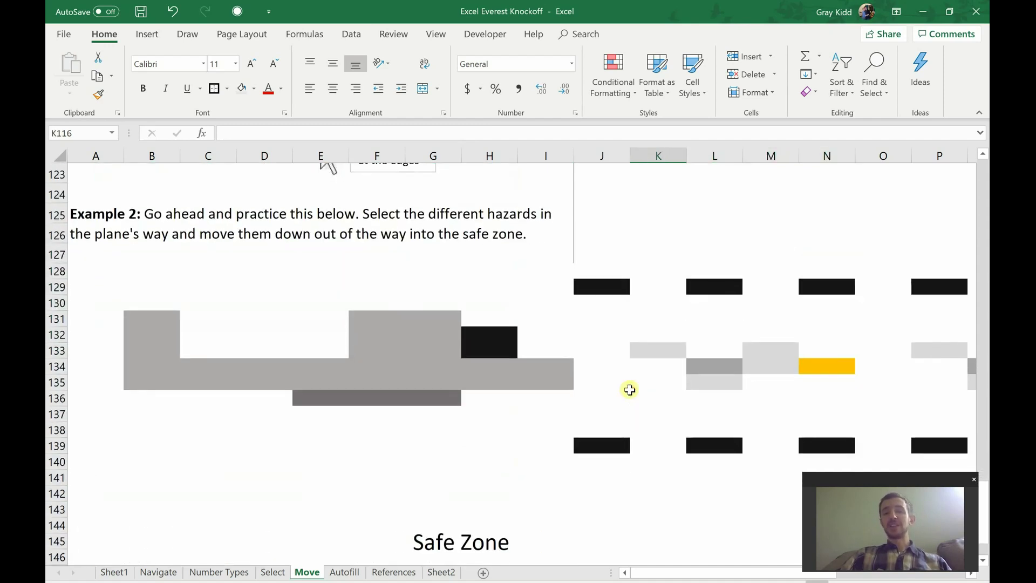
{"action": "left_click", "coordinate": [624, 261]}
{"action": "left_click_drag", "start_coordinate": [623, 261], "coordinate": [851, 359]}
{"action": "left_click_drag", "start_coordinate": [645, 268], "coordinate": [820, 339]}
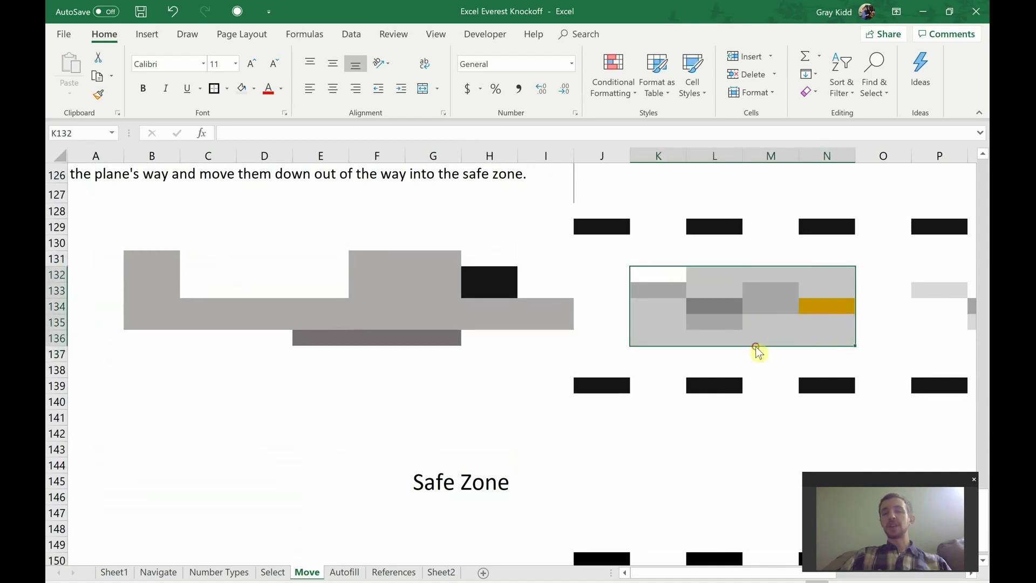
{"action": "left_click_drag", "start_coordinate": [756, 347], "coordinate": [745, 494]}
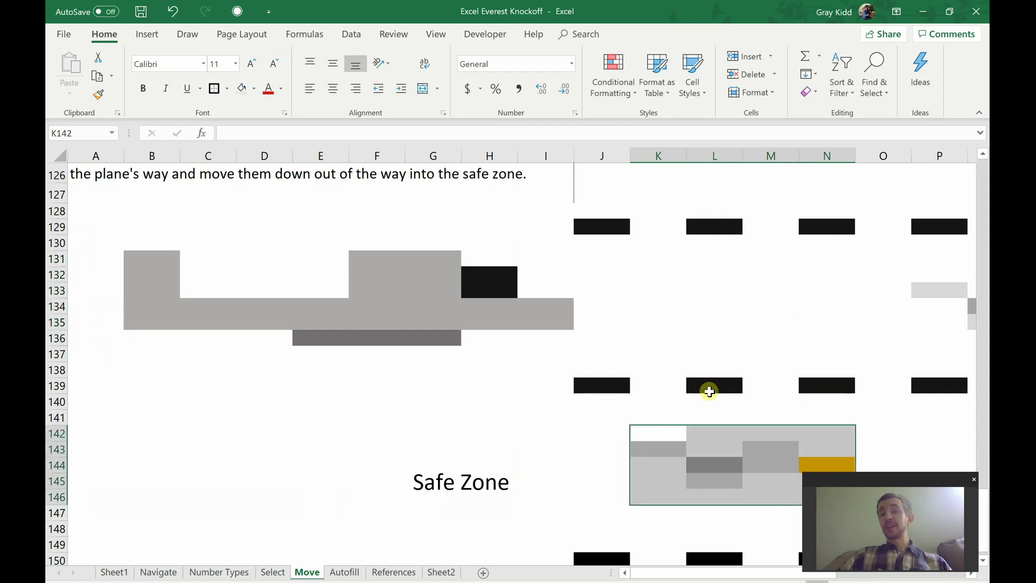
{"action": "scroll", "coordinate": [582, 346], "scroll_direction": "down", "scroll_amount": 4}
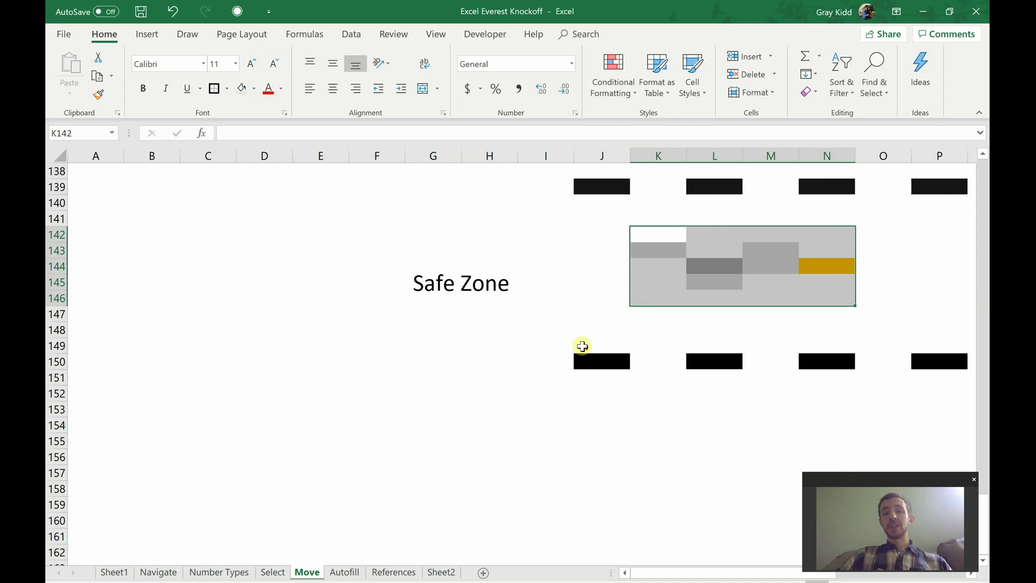
{"action": "scroll", "coordinate": [582, 346], "scroll_direction": "up", "scroll_amount": 1}
{"action": "scroll", "coordinate": [582, 346], "scroll_direction": "up", "scroll_amount": 8}
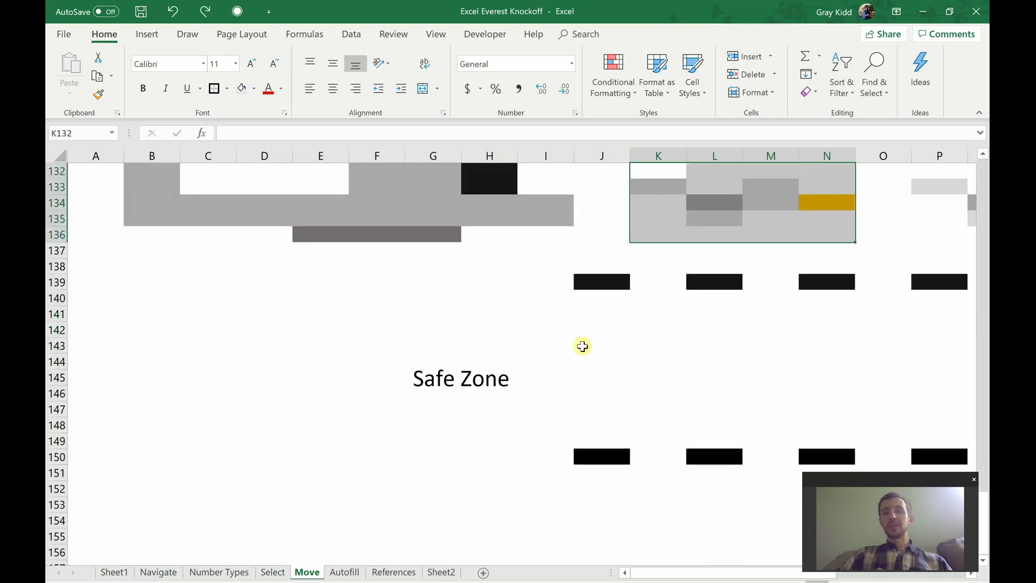
Wipe the practice numbers 1 and 2 from M110:N112 by dragging an empty range over them.
{"action": "left_click", "coordinate": [614, 256]}
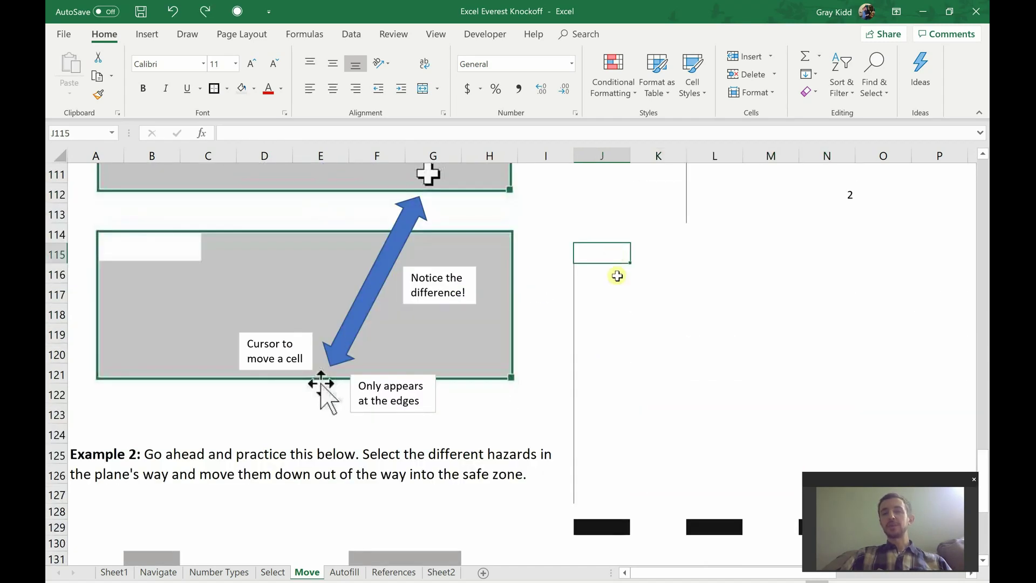
{"action": "scroll", "coordinate": [807, 261], "scroll_direction": "up", "scroll_amount": 2}
{"action": "left_click_drag", "start_coordinate": [799, 242], "coordinate": [821, 340]}
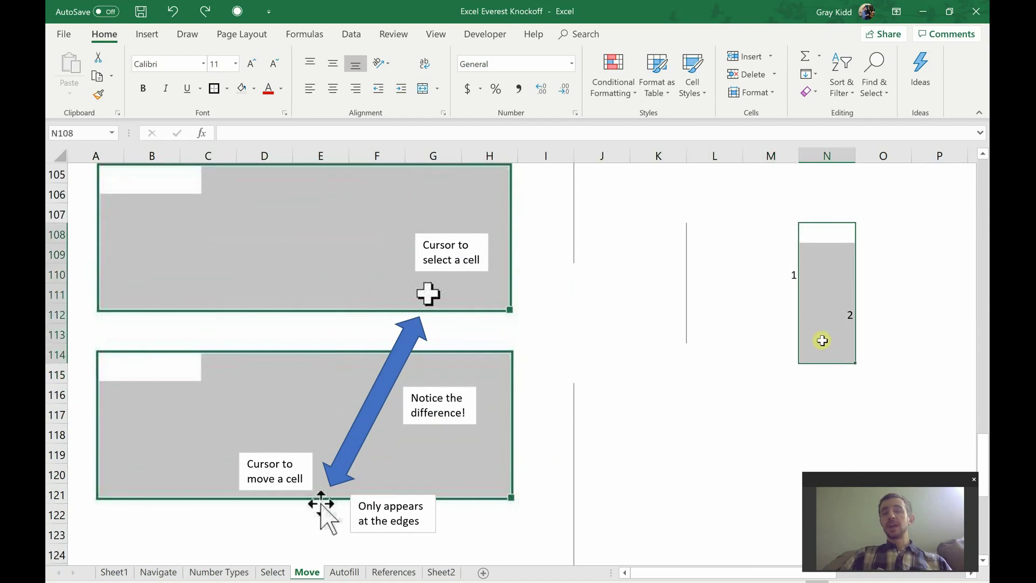
{"action": "left_click_drag", "start_coordinate": [870, 210], "coordinate": [766, 326]}
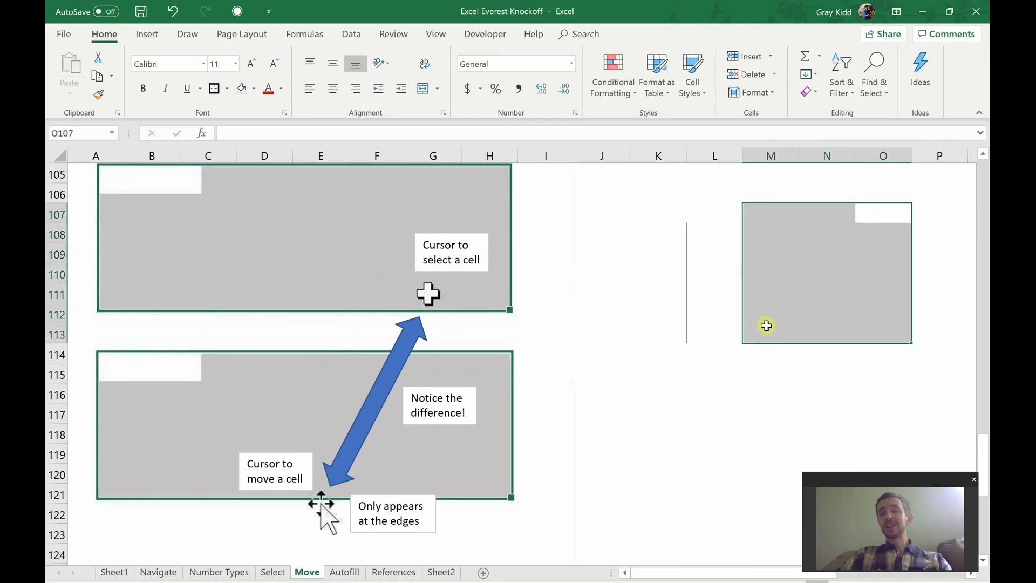
{"action": "left_click", "coordinate": [727, 393]}
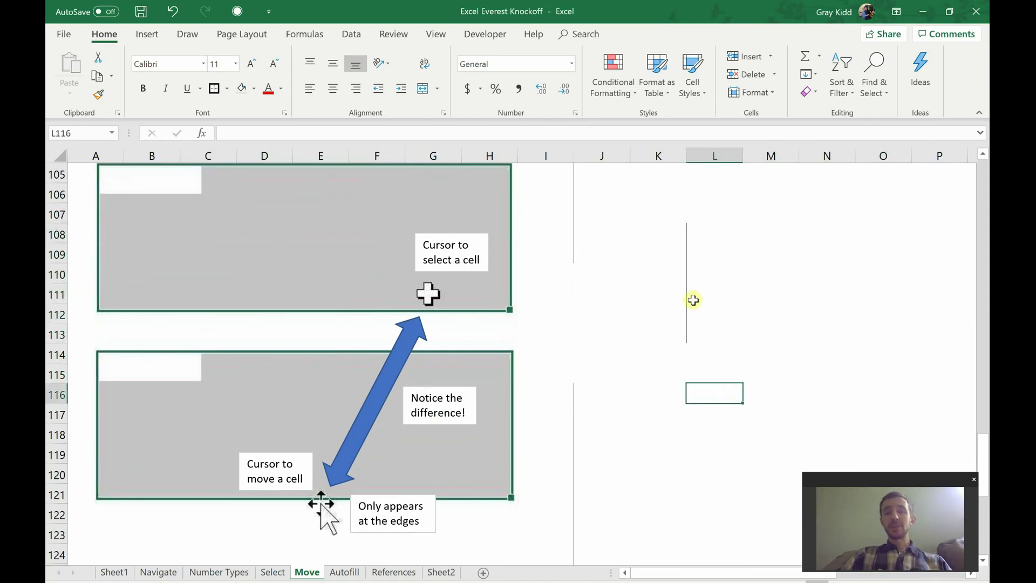
Demonstrate a drag-move by moving cell L111 down to L113.
{"action": "left_click_drag", "start_coordinate": [696, 225], "coordinate": [695, 345]}
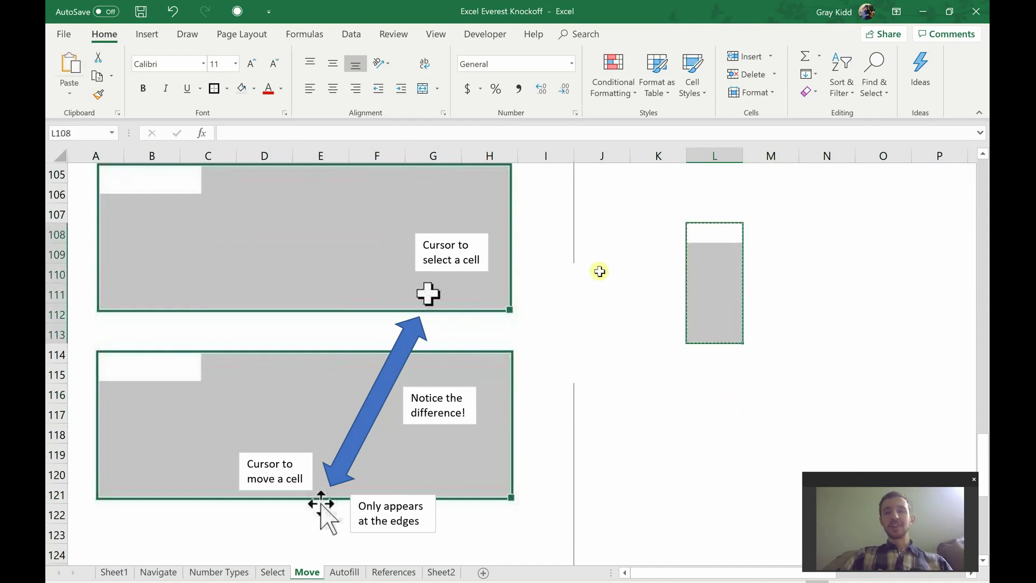
{"action": "left_click", "coordinate": [599, 271]}
{"action": "key", "text": "shift+Down"}
{"action": "key", "text": "shift+Down"}
{"action": "key", "text": "shift+Down"}
{"action": "key", "text": "shift+Down"}
{"action": "key", "text": "shift+Down"}
{"action": "left_click", "coordinate": [720, 367]}
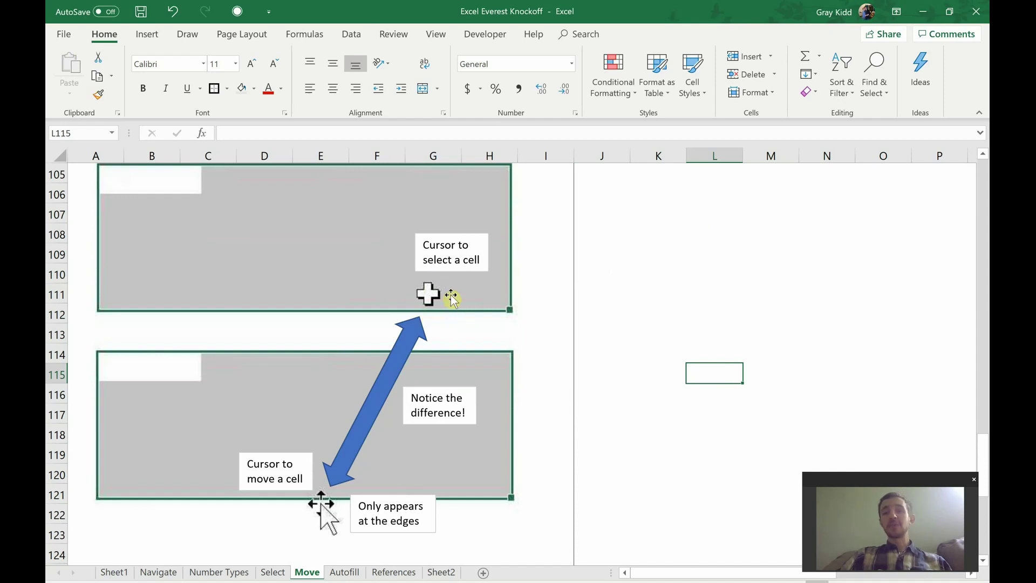
{"action": "left_click", "coordinate": [741, 242]}
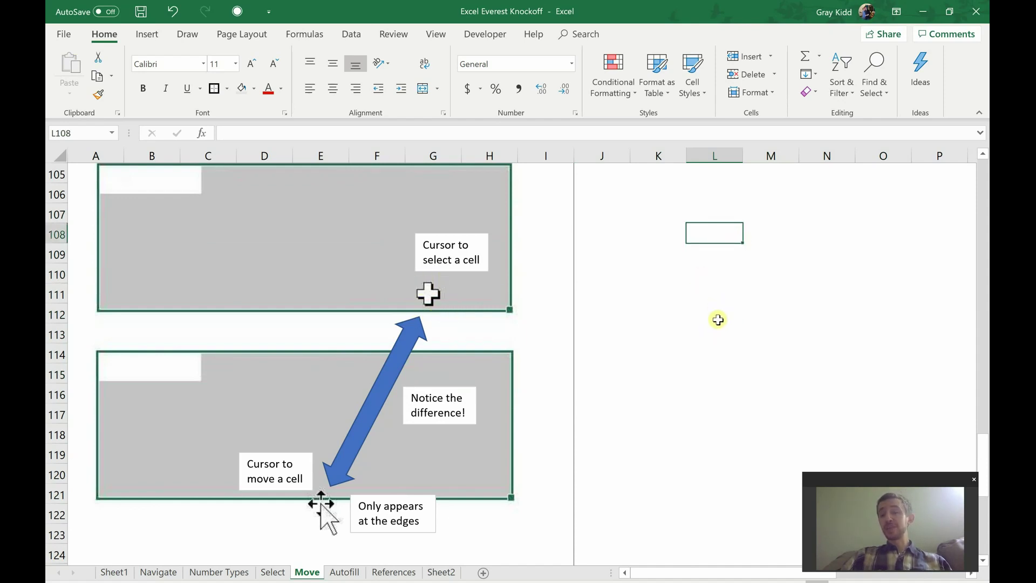
{"action": "left_click", "coordinate": [718, 294]}
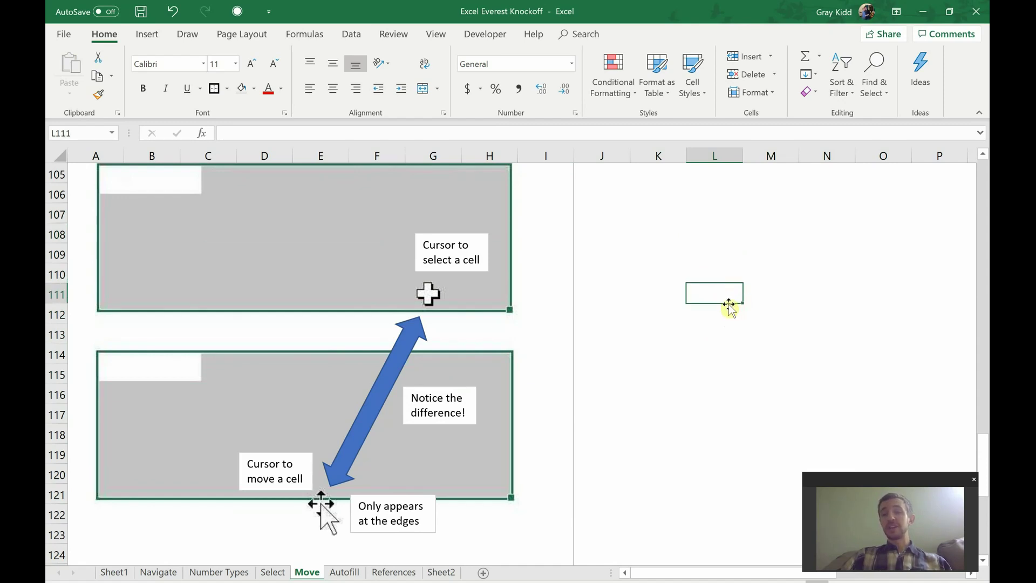
{"action": "left_click_drag", "start_coordinate": [723, 304], "coordinate": [720, 332]}
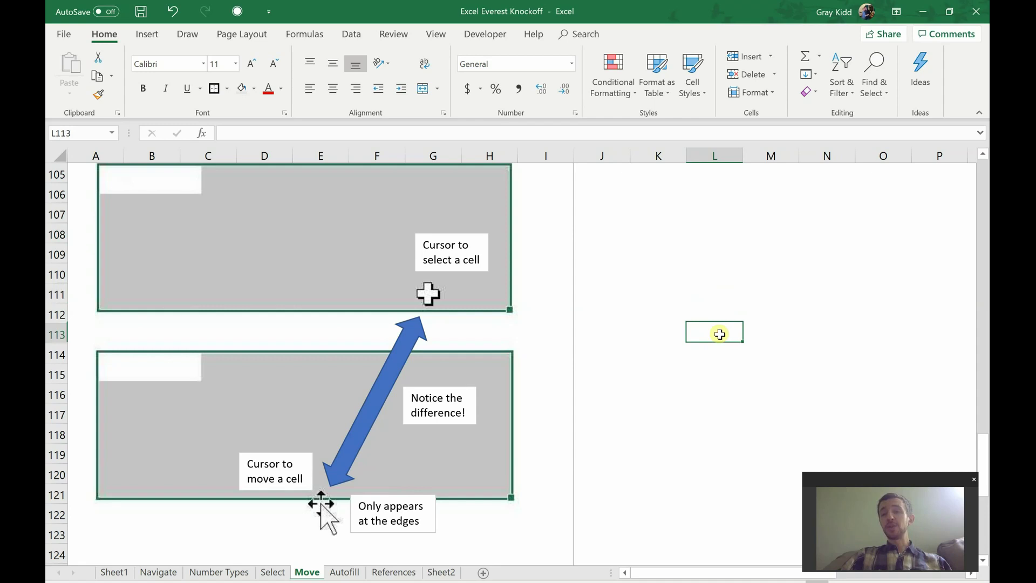